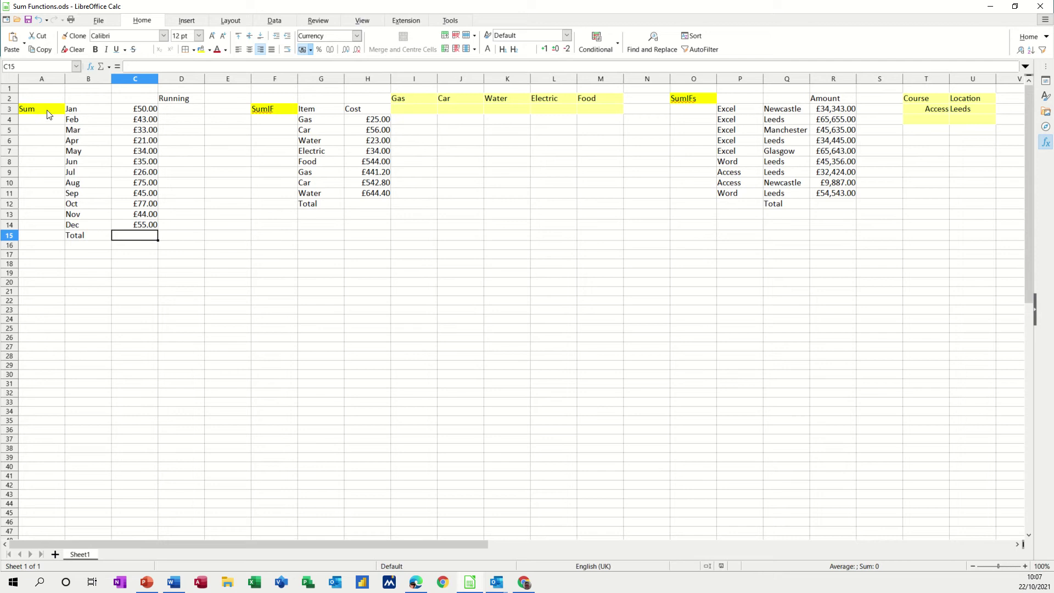
Total C3:C14 in C15 with AutoSum's Sum function
left_click(138, 261)
left_click(134, 237)
left_click(103, 72)
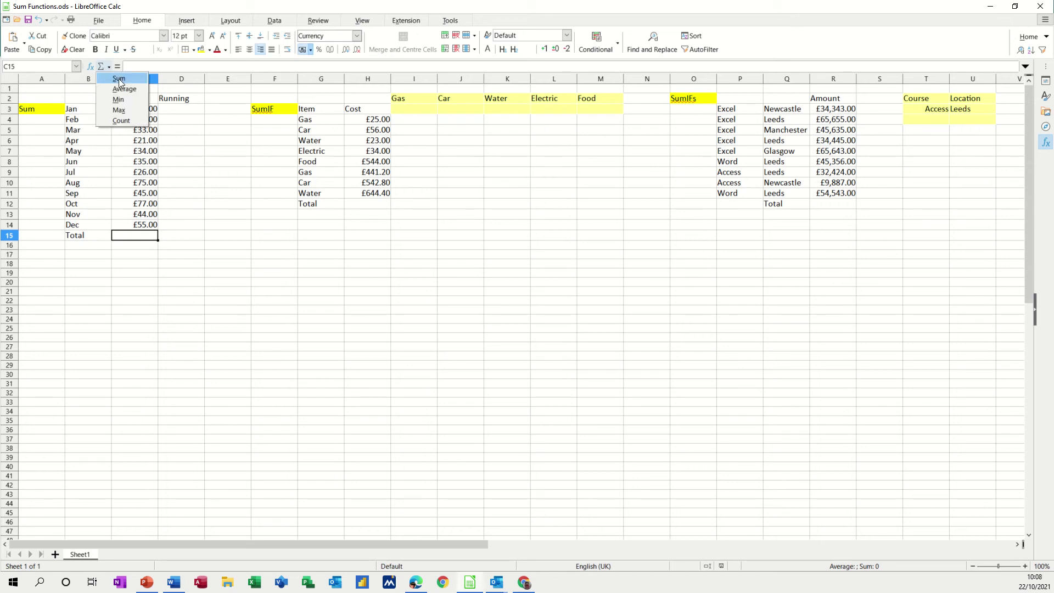
left_click(118, 78)
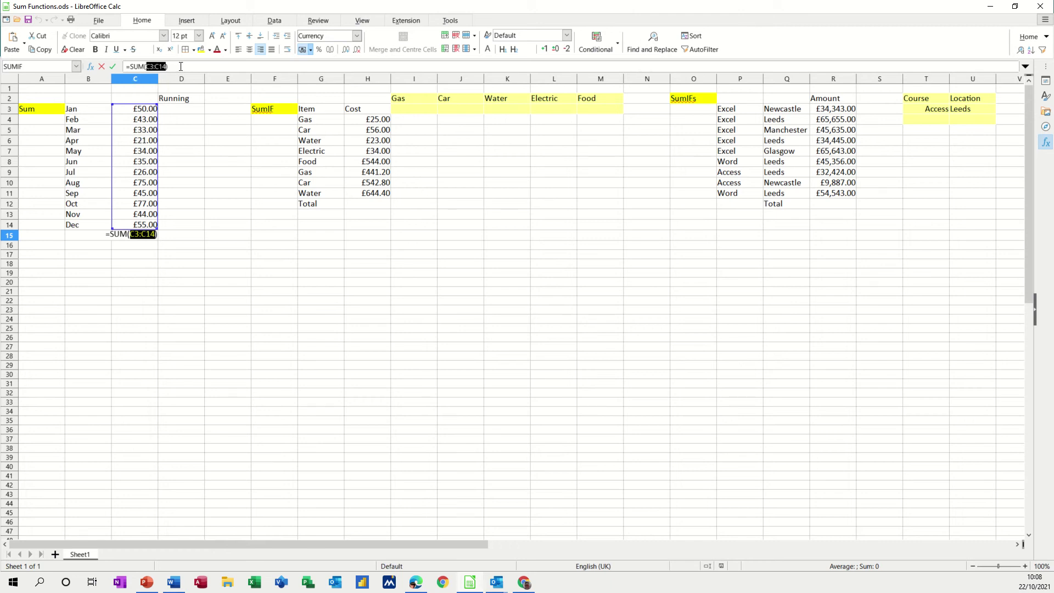
left_click(114, 67)
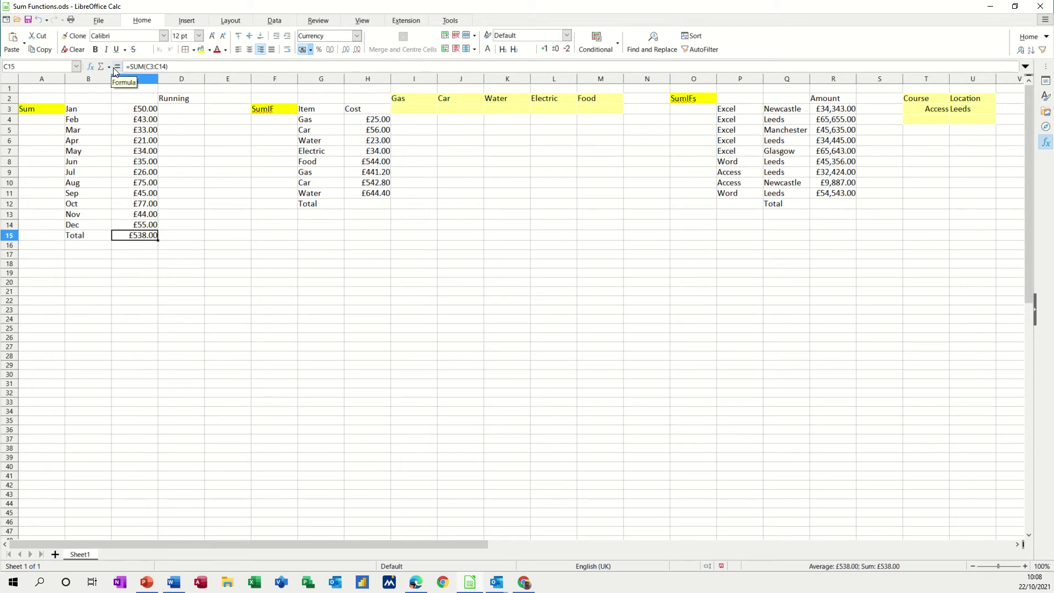
Change Feb's amount in C4 to 50, raising the total to £545.00
left_click(141, 122)
type("50")
key("Return")
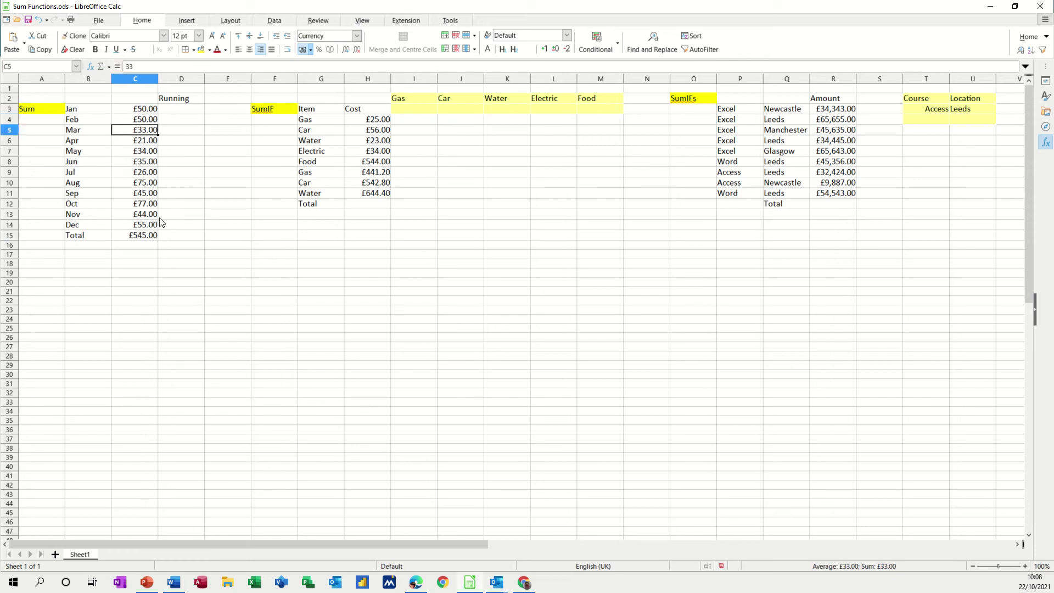
Enter =SUM($C$3:C3) in D3, anchoring the start so the running total shows £50.00
left_click(176, 110)
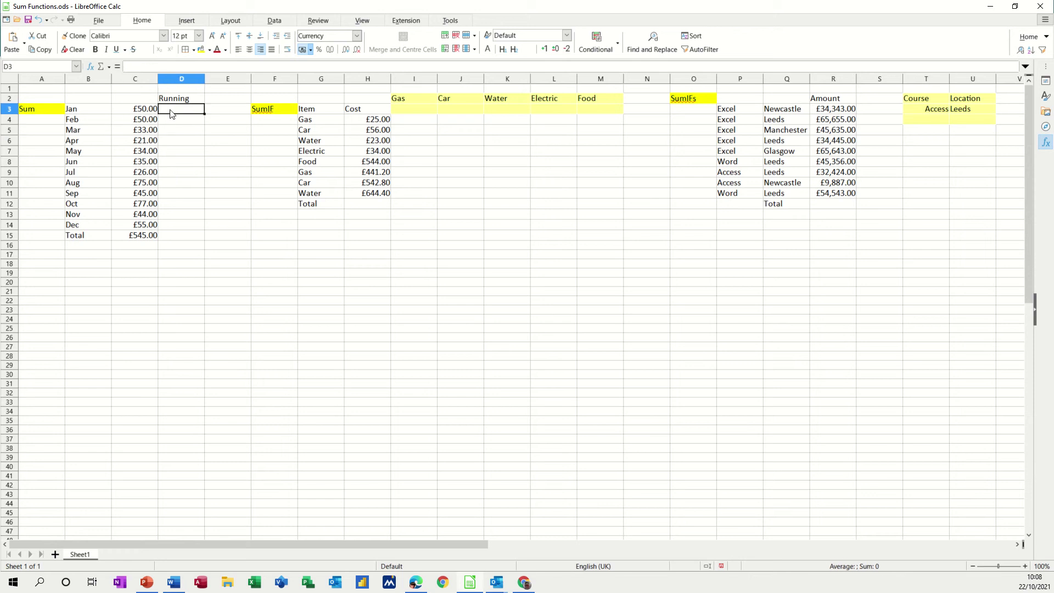
left_click(169, 122)
left_click(173, 133)
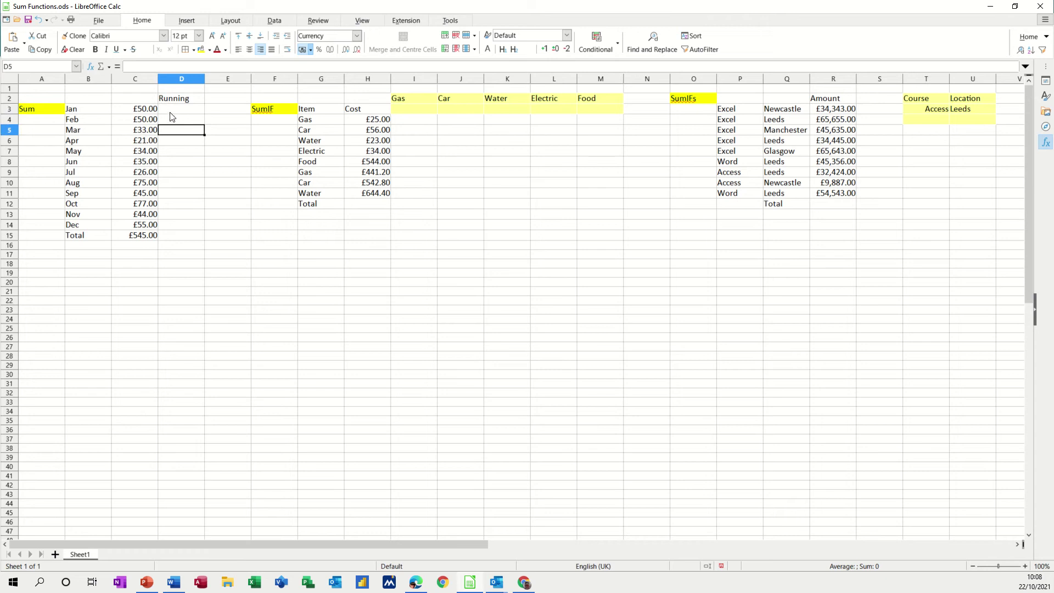
left_click(171, 111)
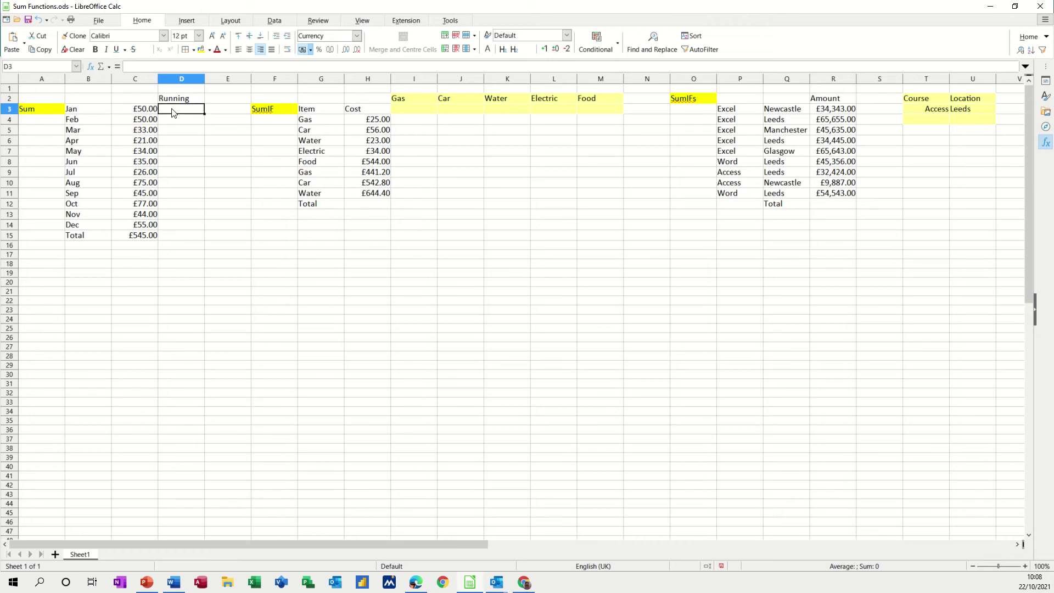
left_click(101, 67)
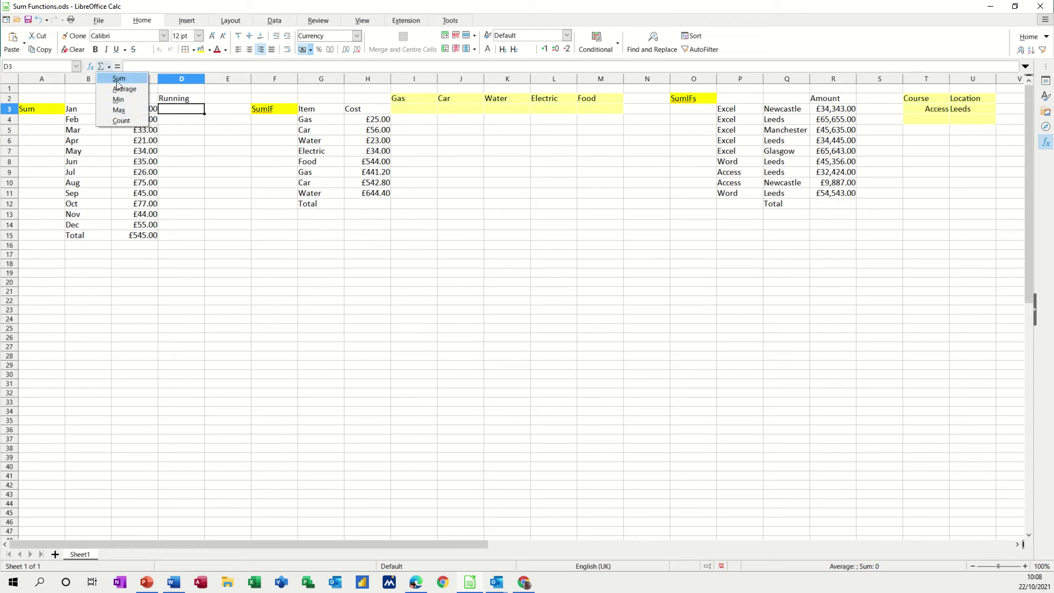
left_click(116, 78)
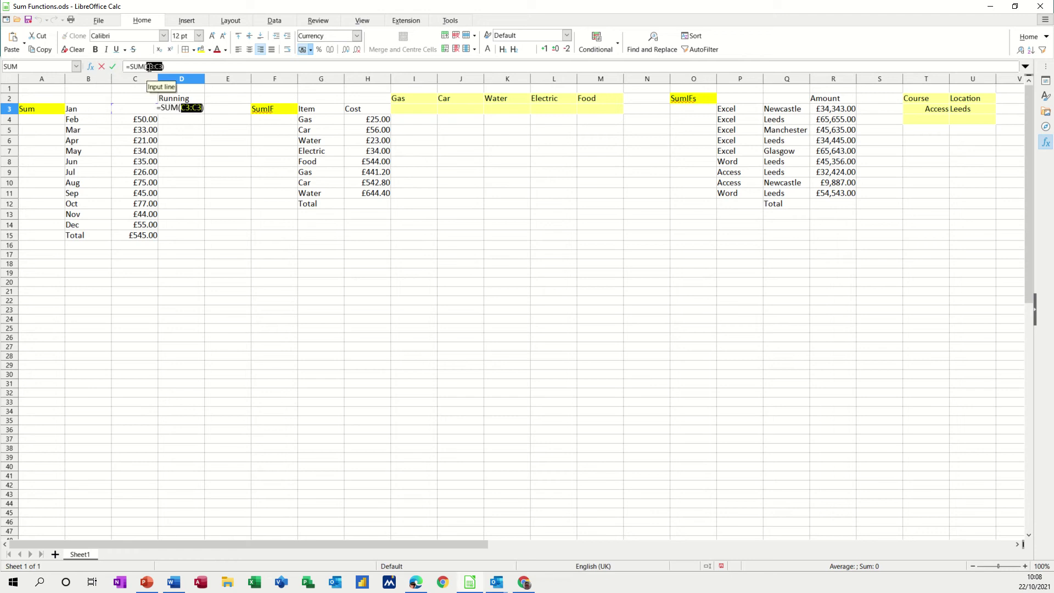
left_click(150, 66)
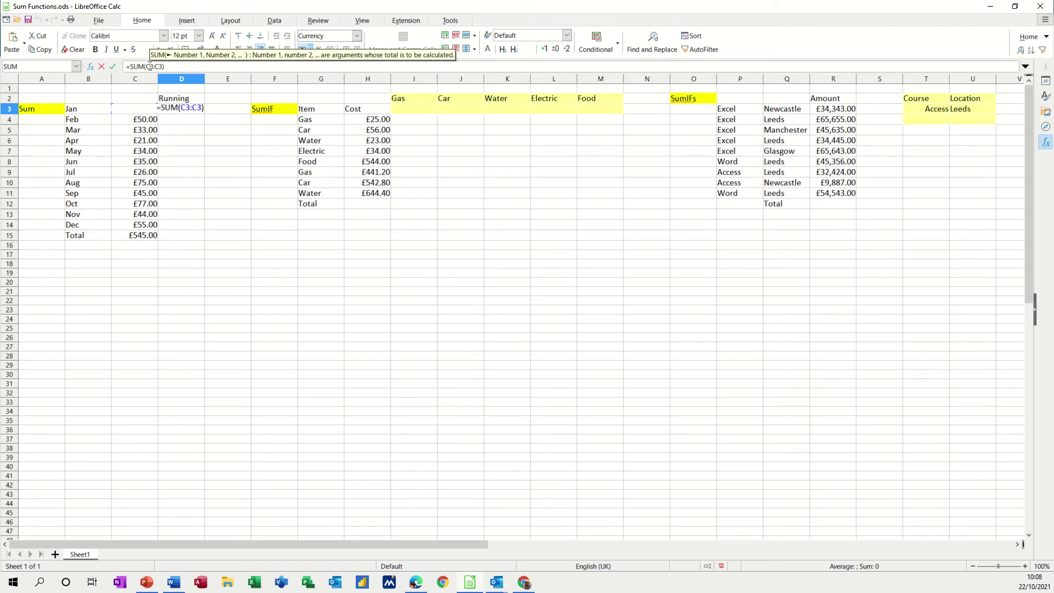
key("F4")
left_click(113, 66)
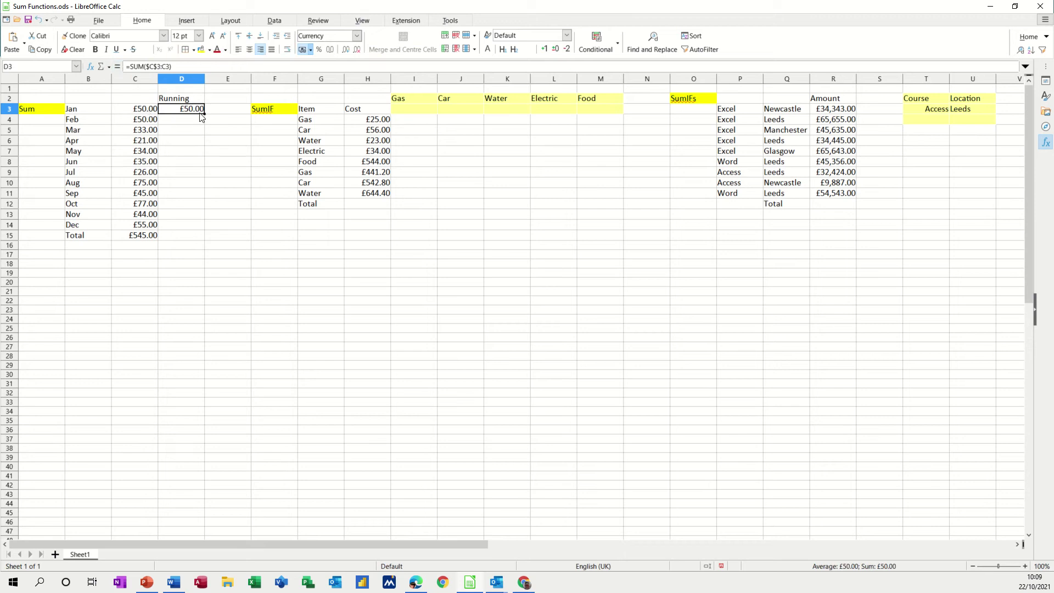
Fill D3's running-total formula down through D14, ending at £545.00
left_click_drag(204, 114, 203, 124)
left_click(184, 123)
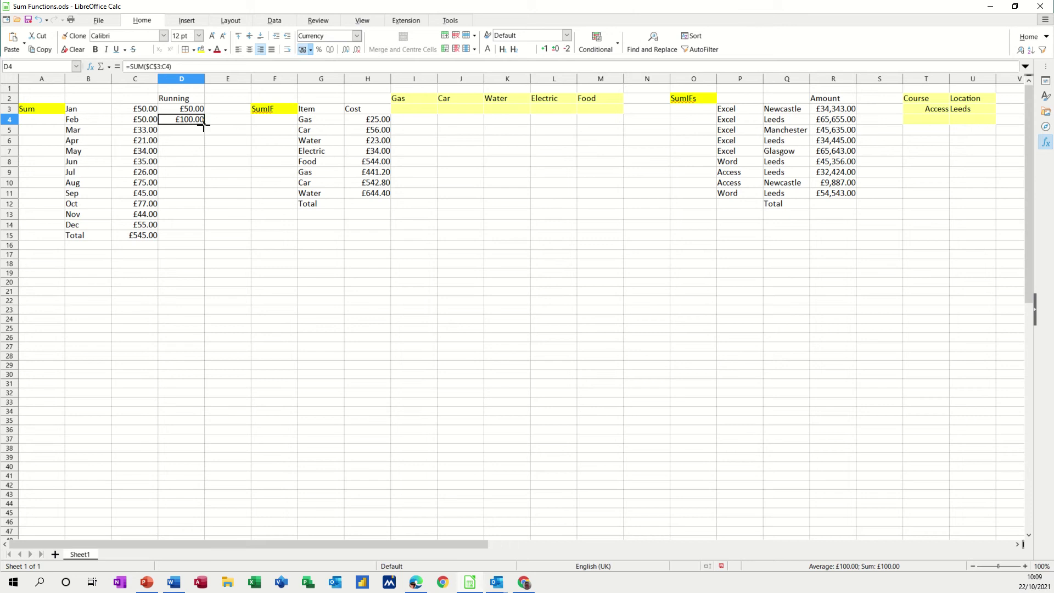
left_click_drag(204, 127, 203, 136)
left_click(181, 129)
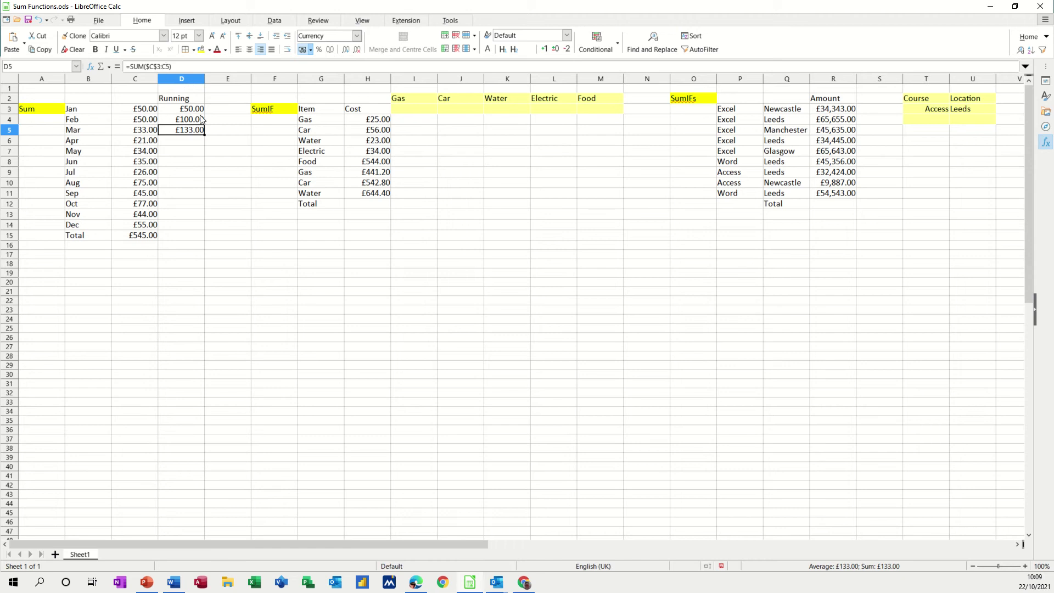
left_click_drag(203, 135, 204, 232)
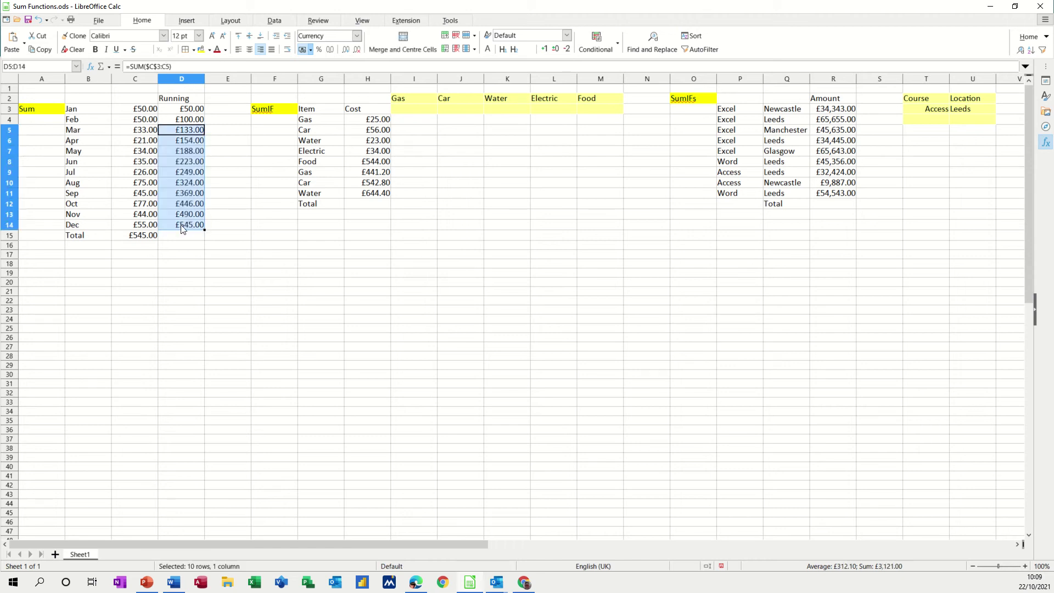
left_click(184, 226)
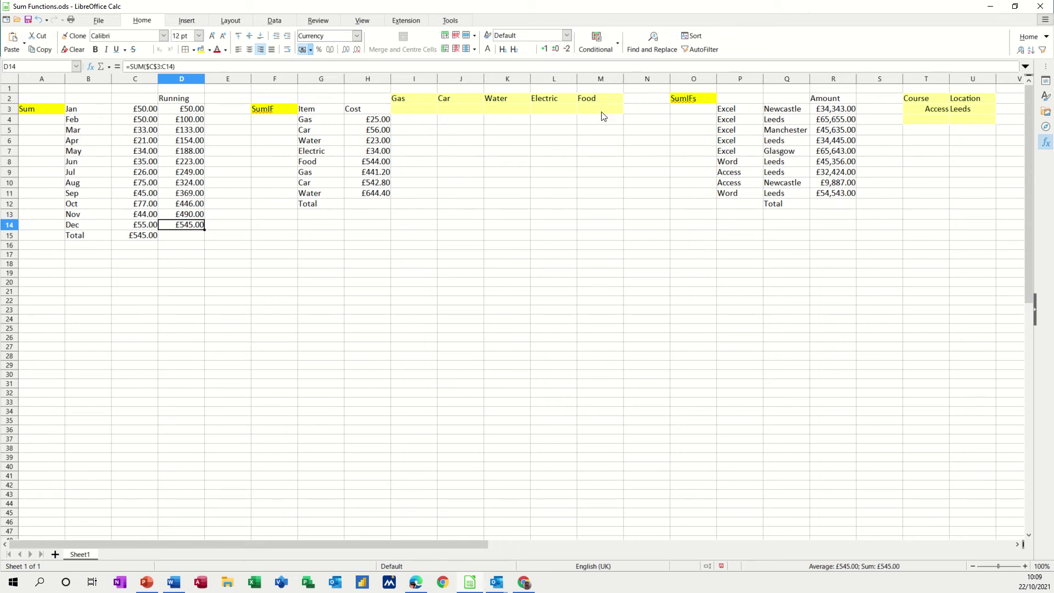
left_click(419, 110)
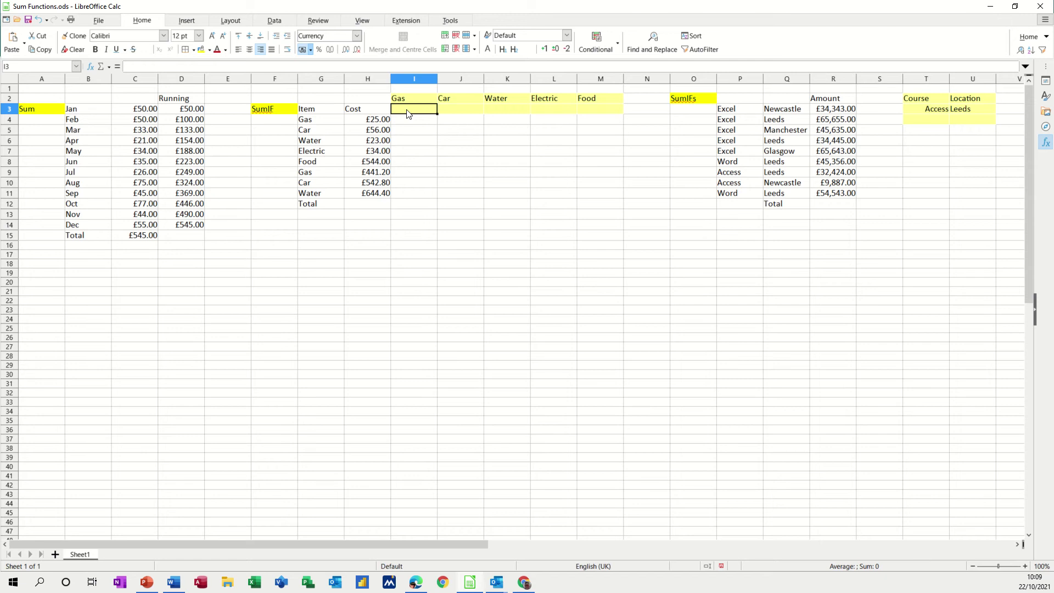
left_click(108, 67)
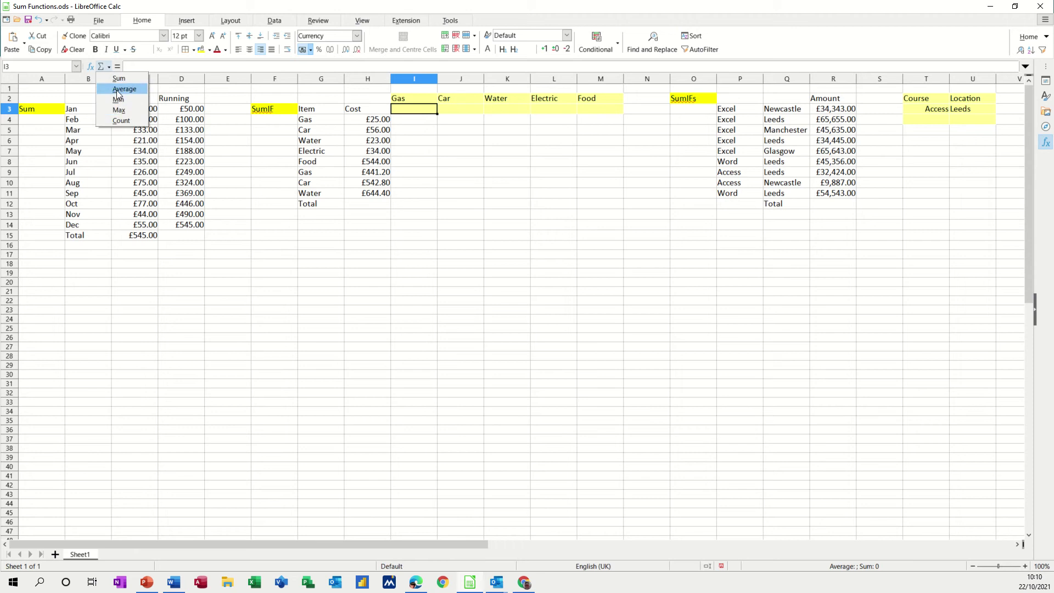
left_click(90, 65)
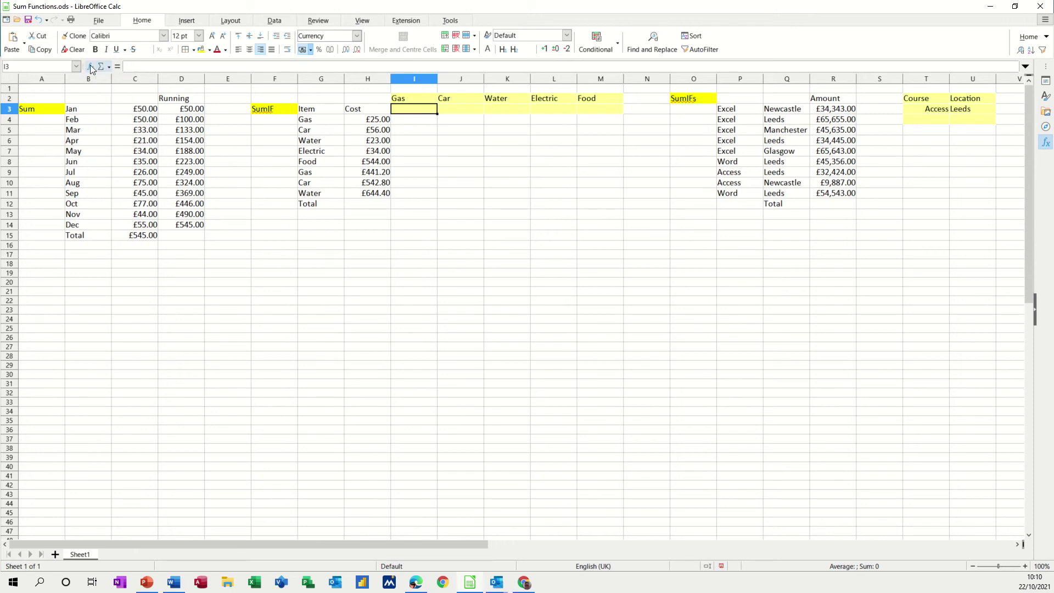
left_click(90, 65)
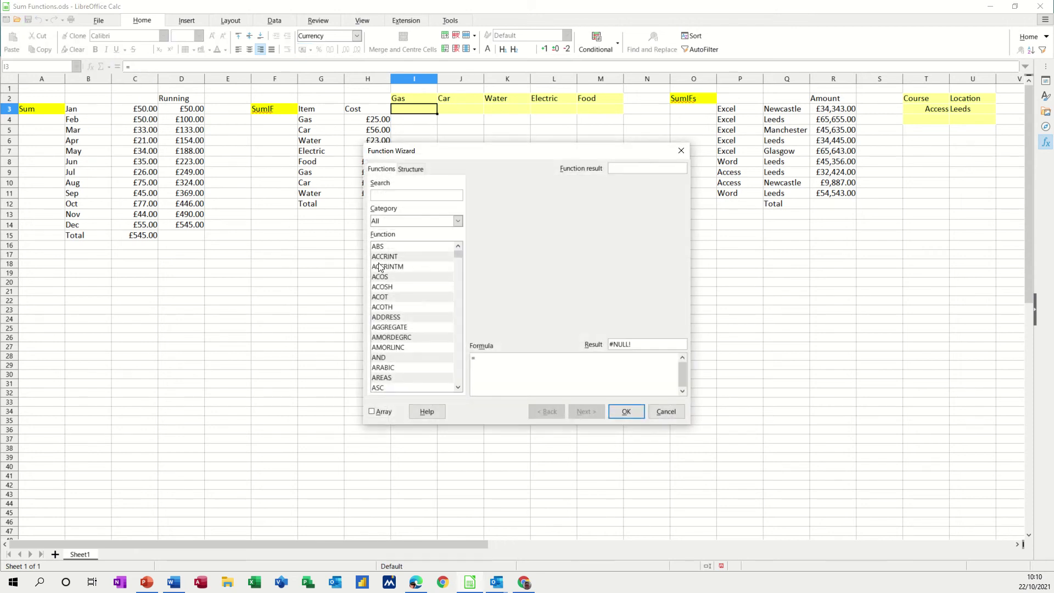
type("sum")
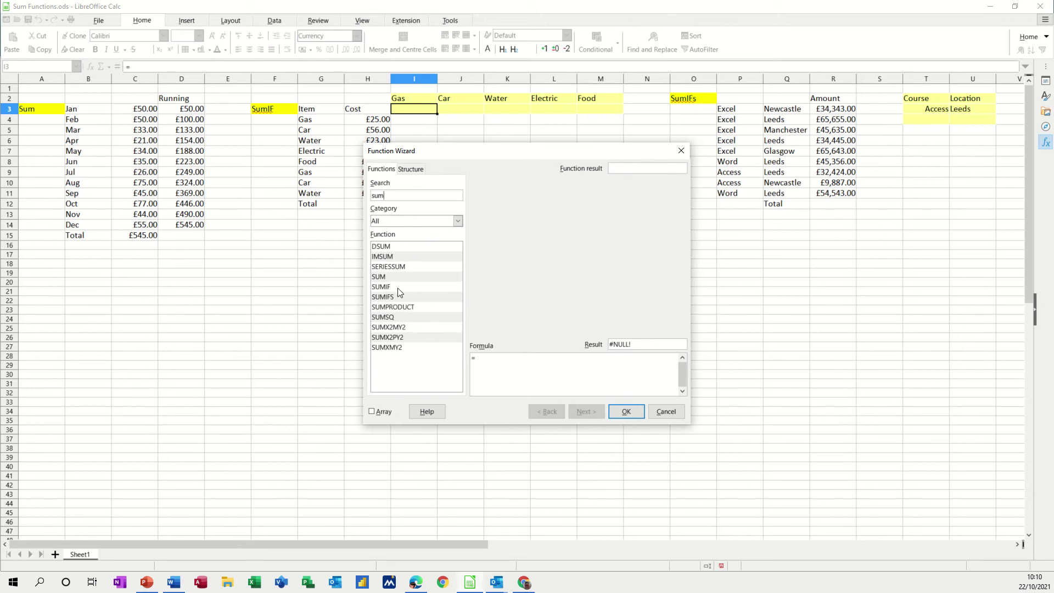
left_click(383, 287)
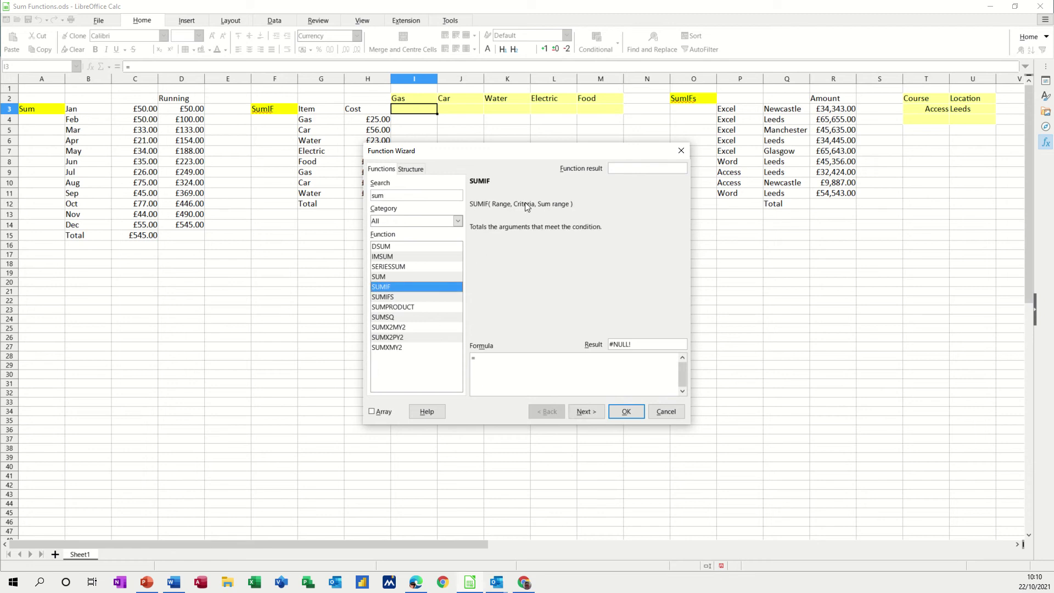
left_click(661, 415)
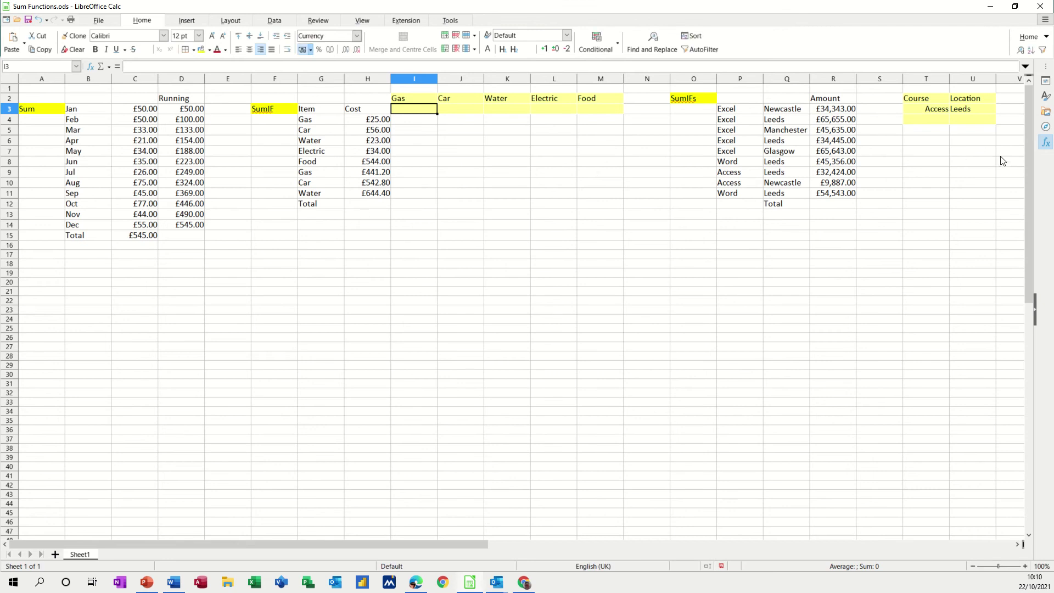
left_click(1048, 144)
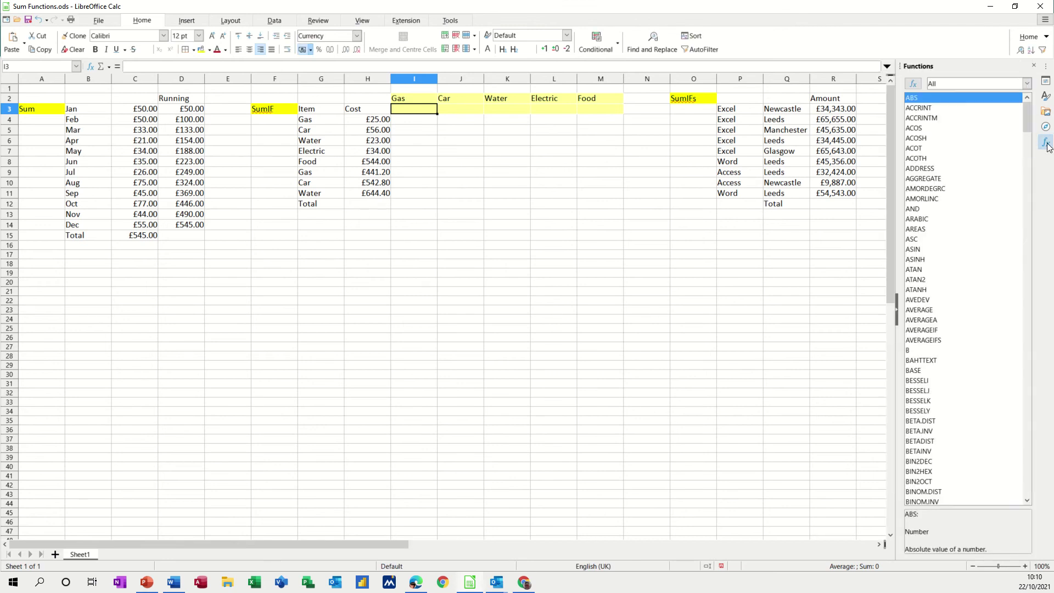
left_click(1047, 144)
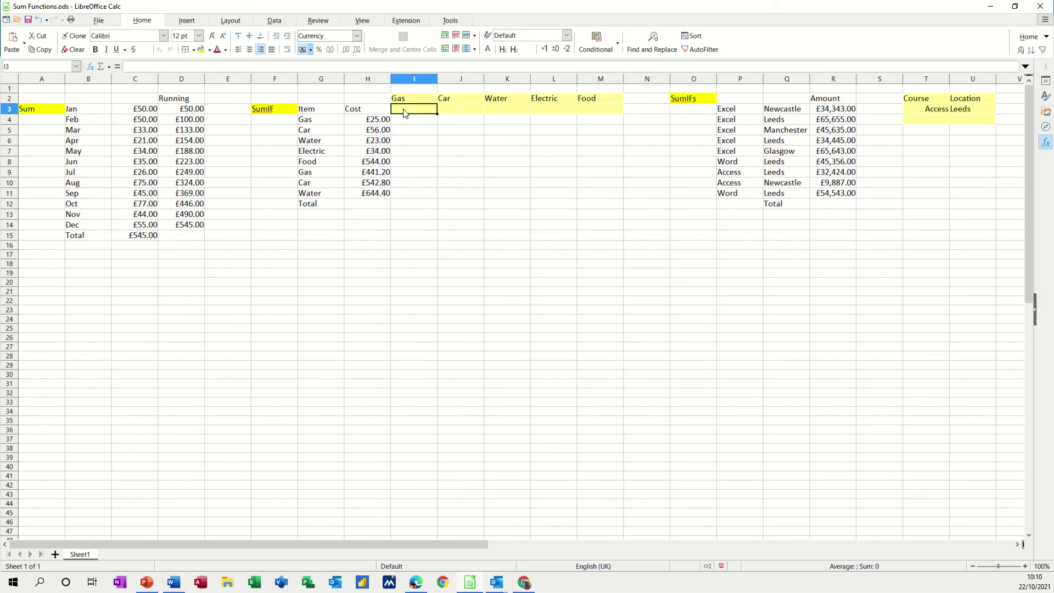
Enter =SUMIF(G4:G11,I2,H4:H11) in I3, totalling Gas costs to £466.20
type("=su")
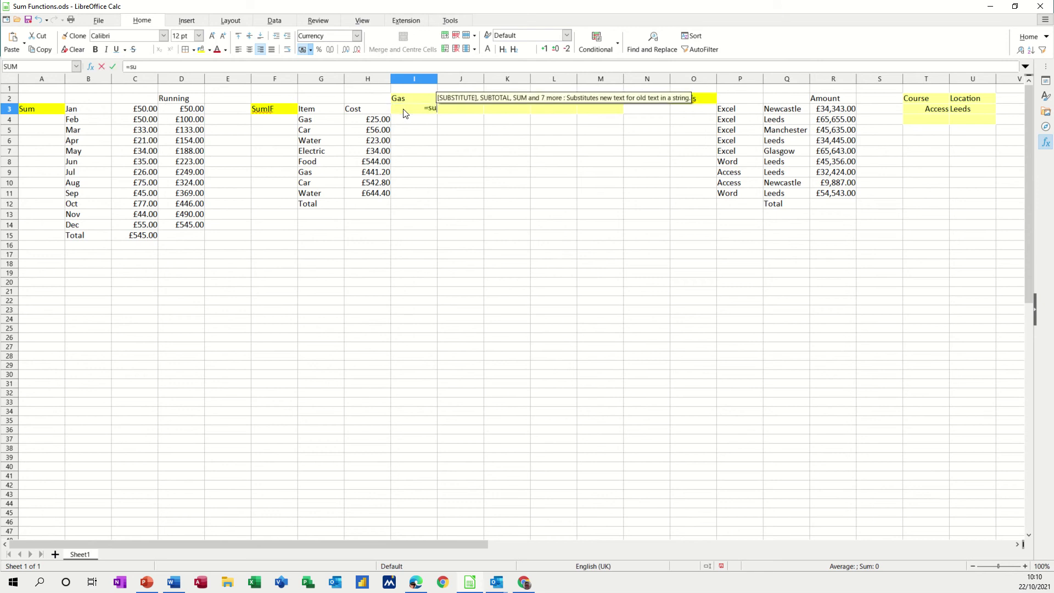
type("mif(")
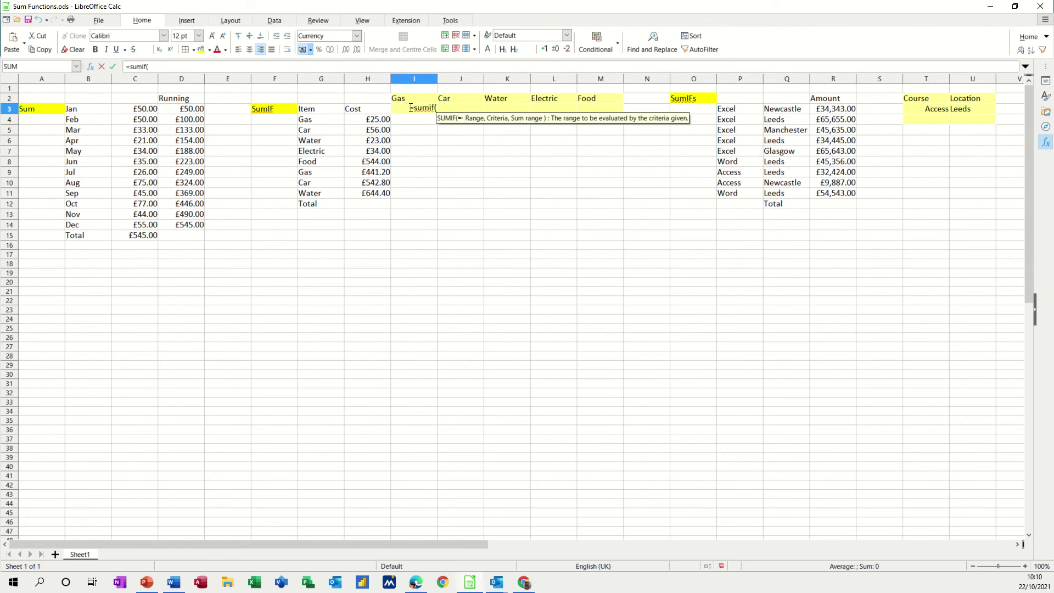
left_click_drag(321, 120, 334, 194)
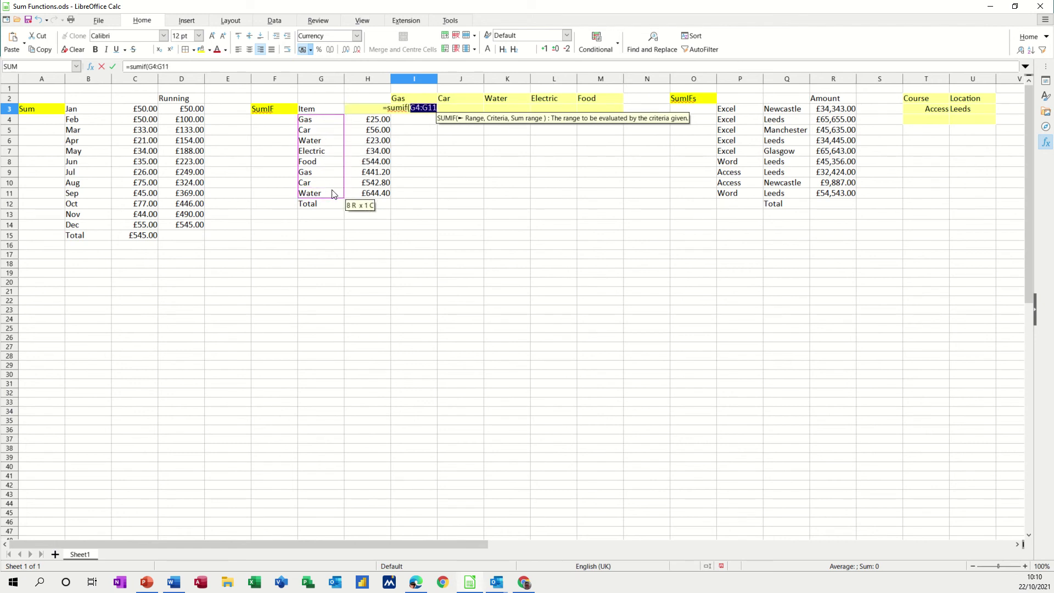
type(",")
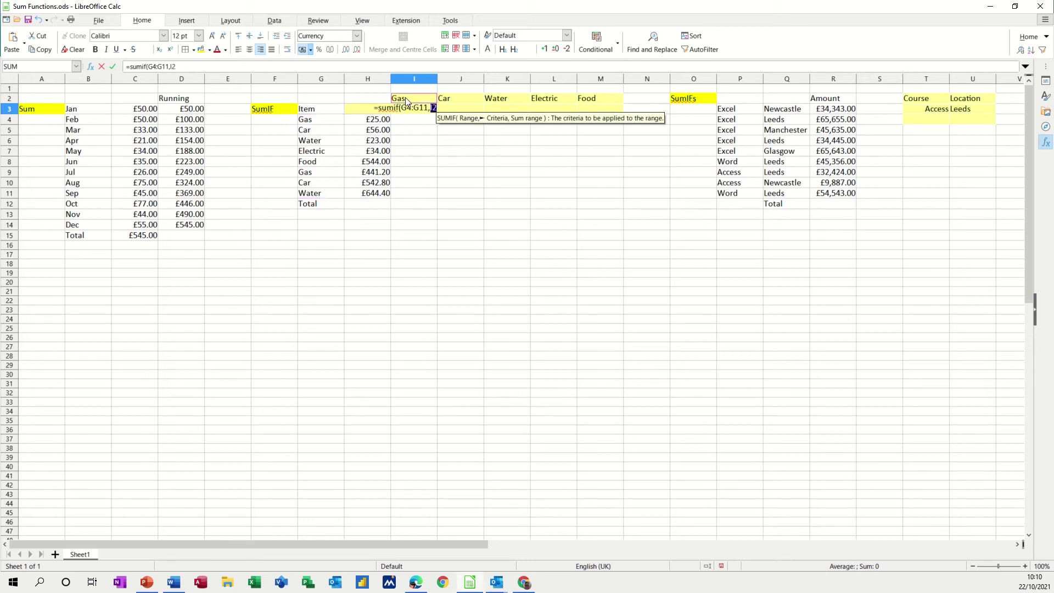
left_click(413, 99)
type(",")
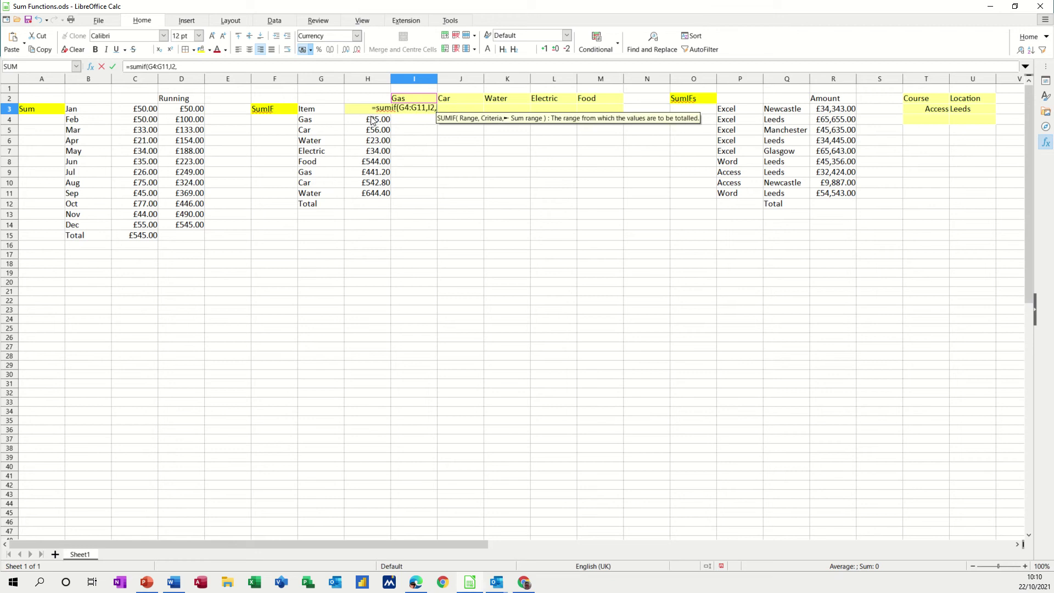
left_click_drag(372, 122, 371, 192)
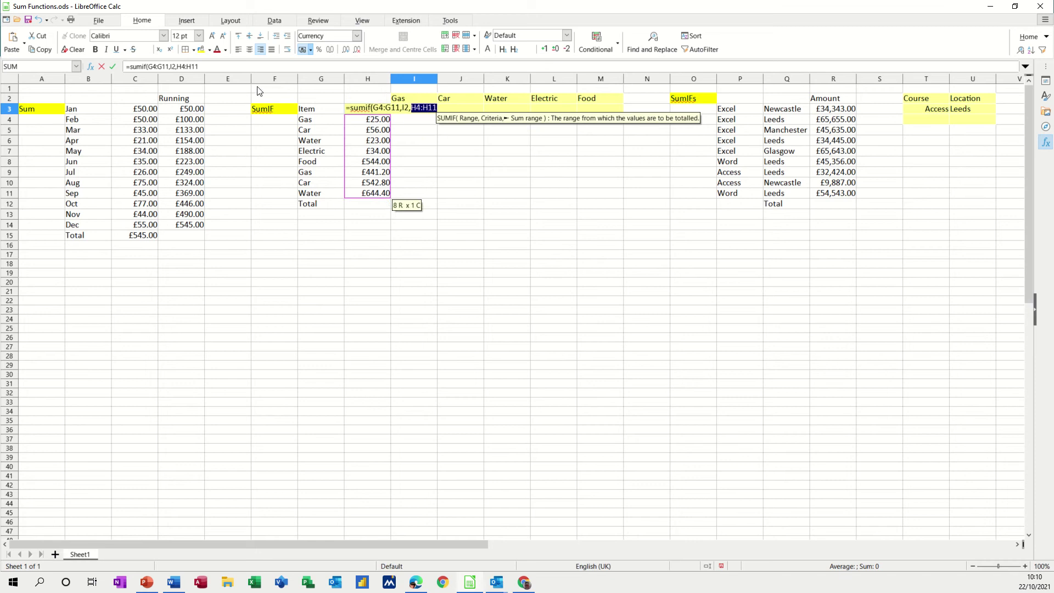
type(")")
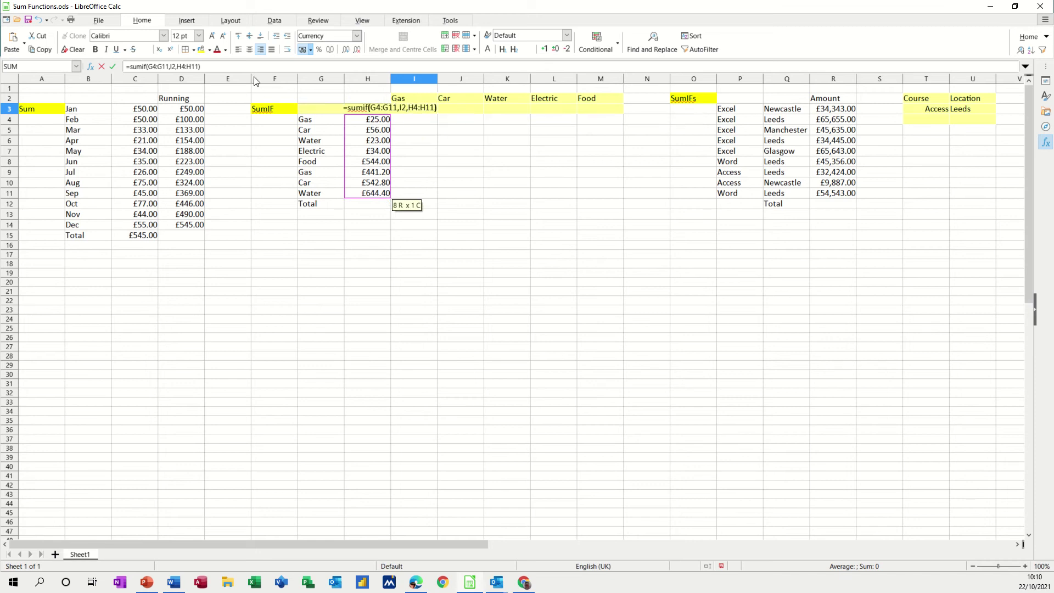
left_click(113, 66)
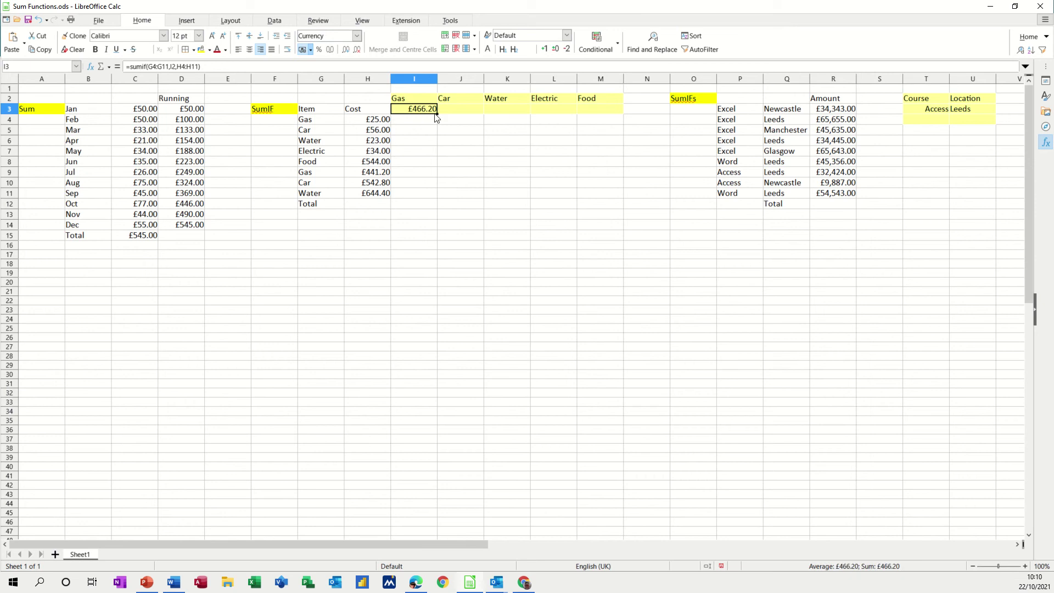
Copy the SUMIF into J3, then clear its wrong £0.00 result
left_click_drag(437, 116, 476, 113)
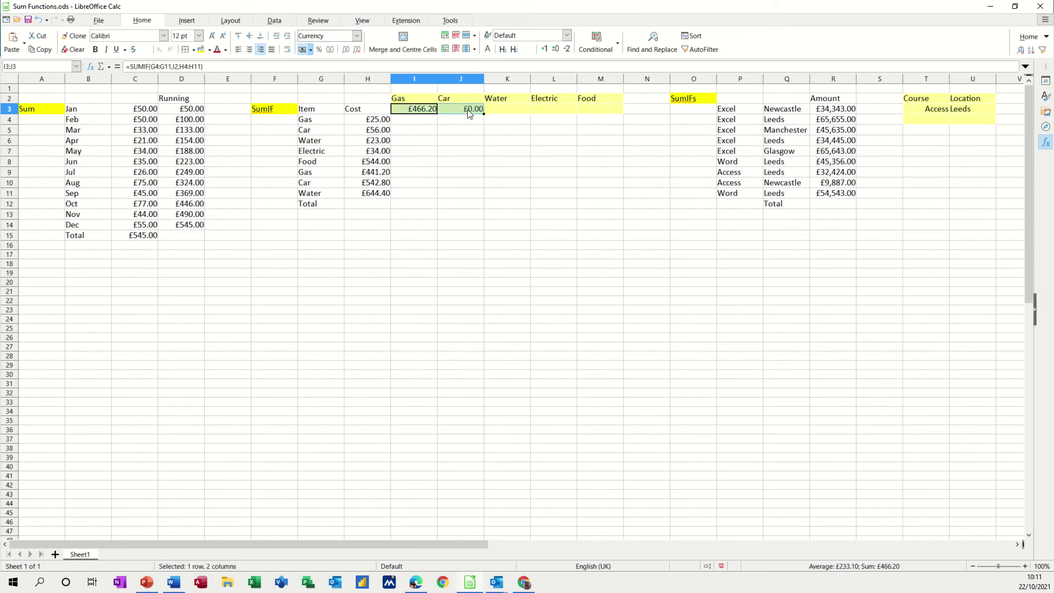
left_click(470, 110)
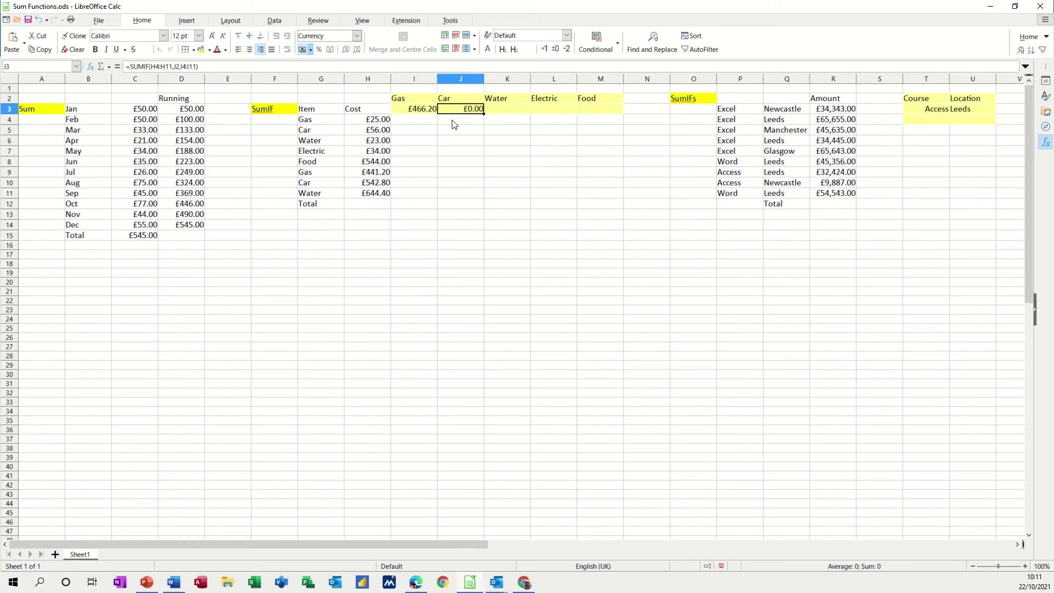
key("Delete")
Make the SUMIF ranges $G$4:$G$11 and $H$4:$H$11 absolute and fill I3 across to M3
left_click(416, 110)
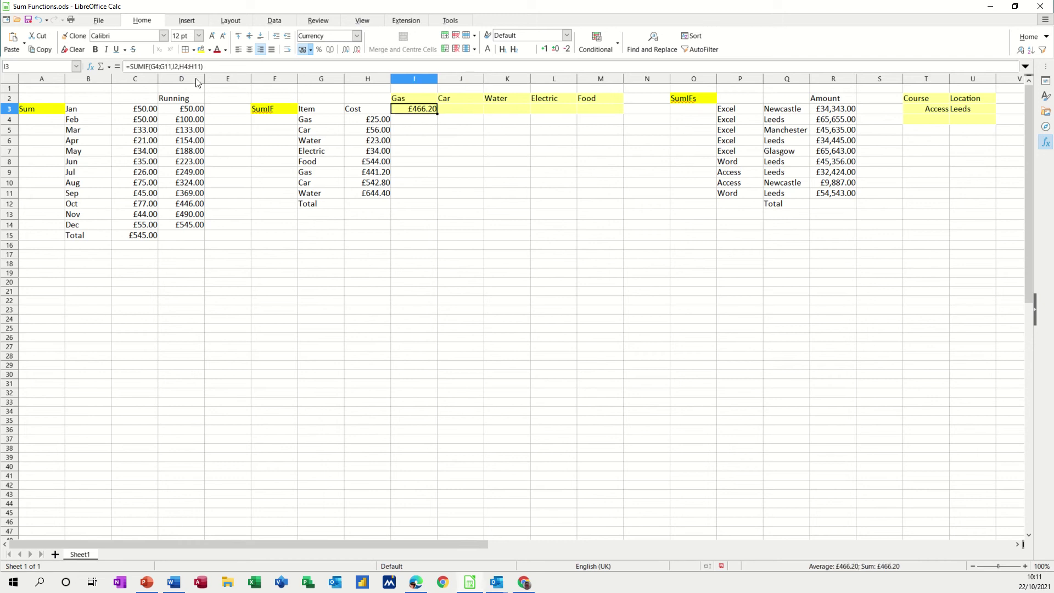
left_click_drag(151, 67, 170, 67)
key("F4")
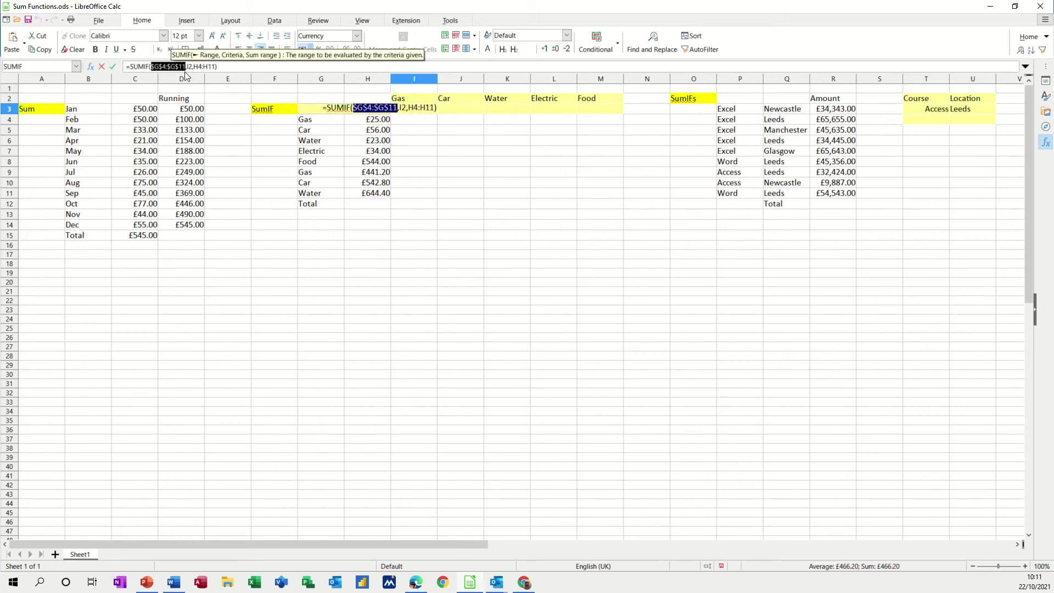
left_click_drag(195, 67, 212, 67)
key("F4")
left_click(113, 66)
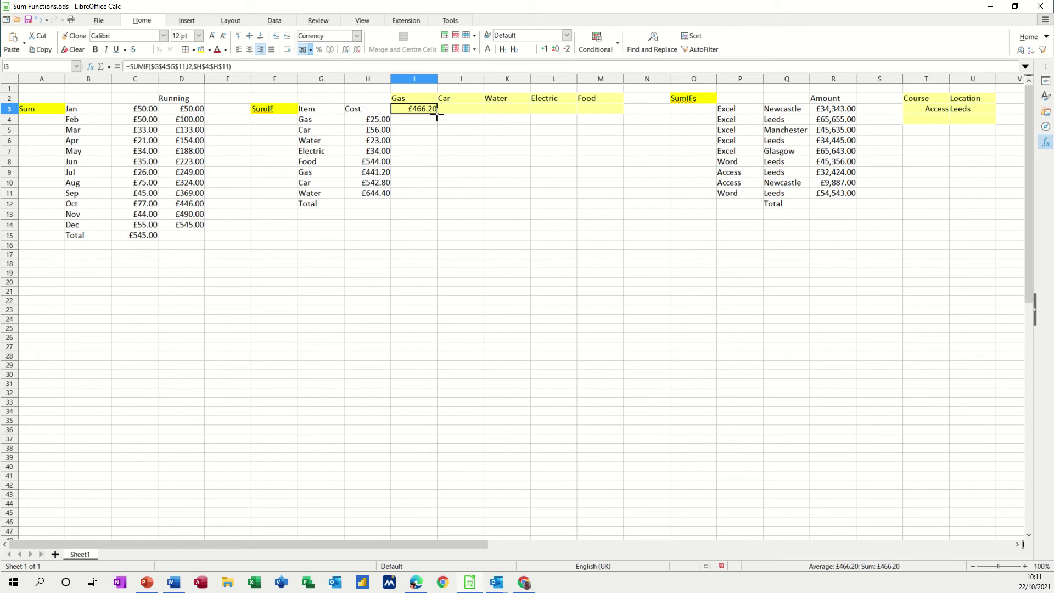
left_click_drag(451, 115, 606, 111)
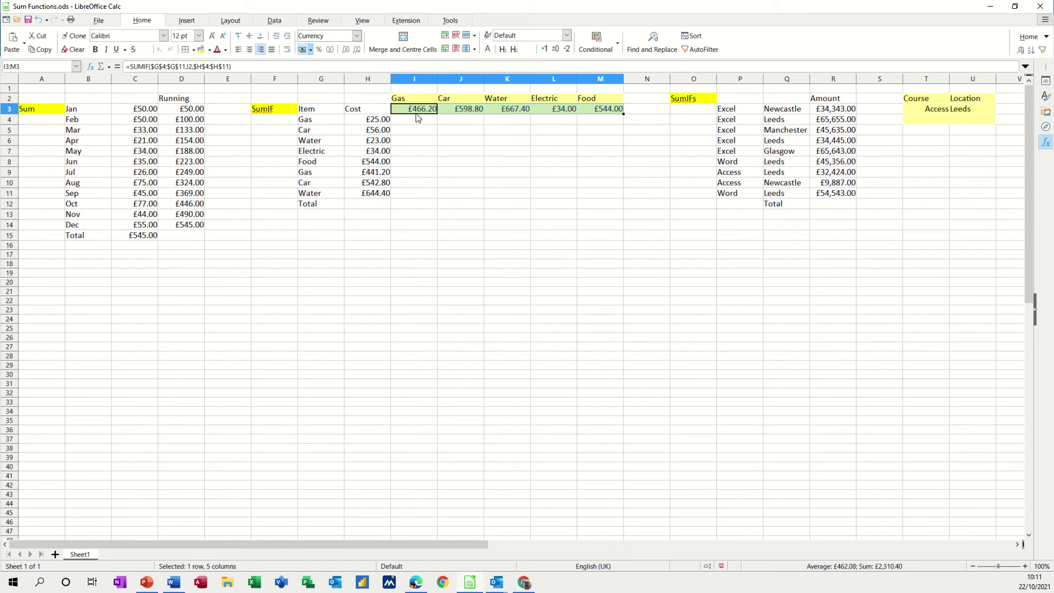
Clear the I3:M3 results and name G4:G11 'item'
key("Delete")
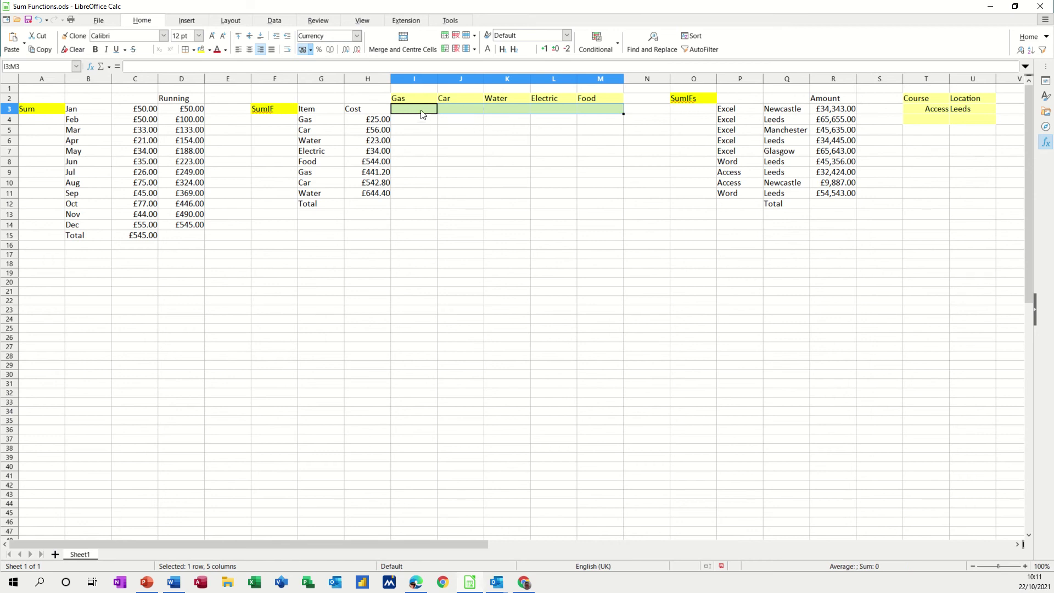
left_click(423, 113)
left_click_drag(314, 122, 315, 189)
left_click(43, 70)
type("item")
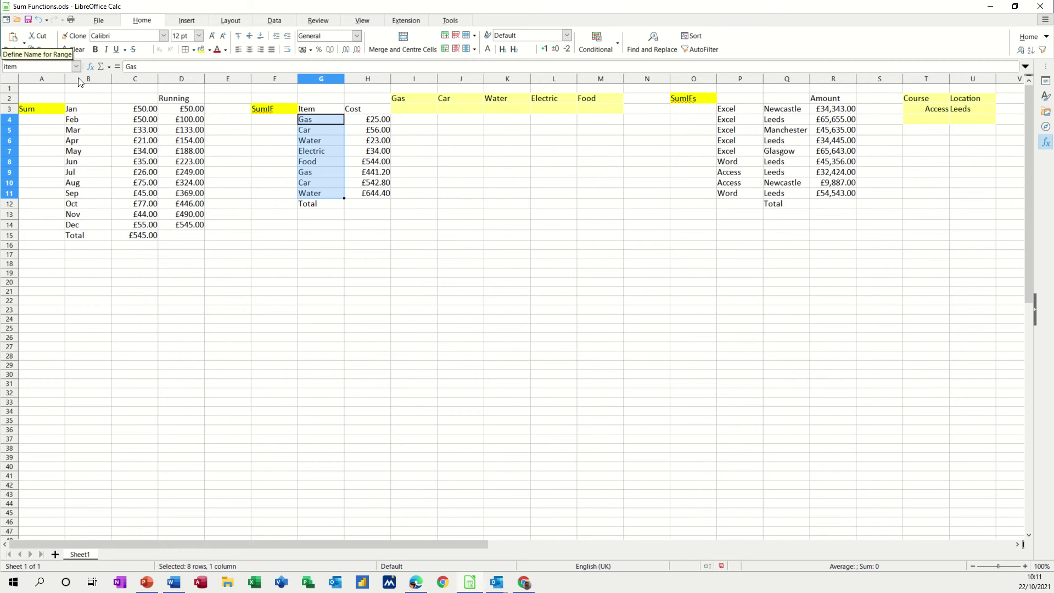
key("Return")
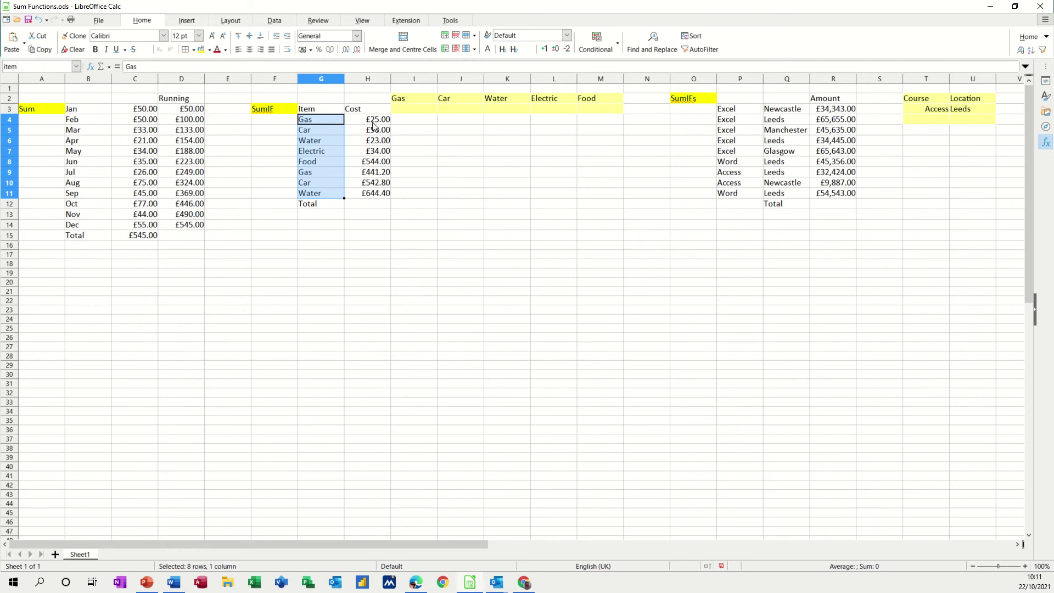
Name the cost range H4:H11 'cost'
left_click_drag(373, 119, 370, 192)
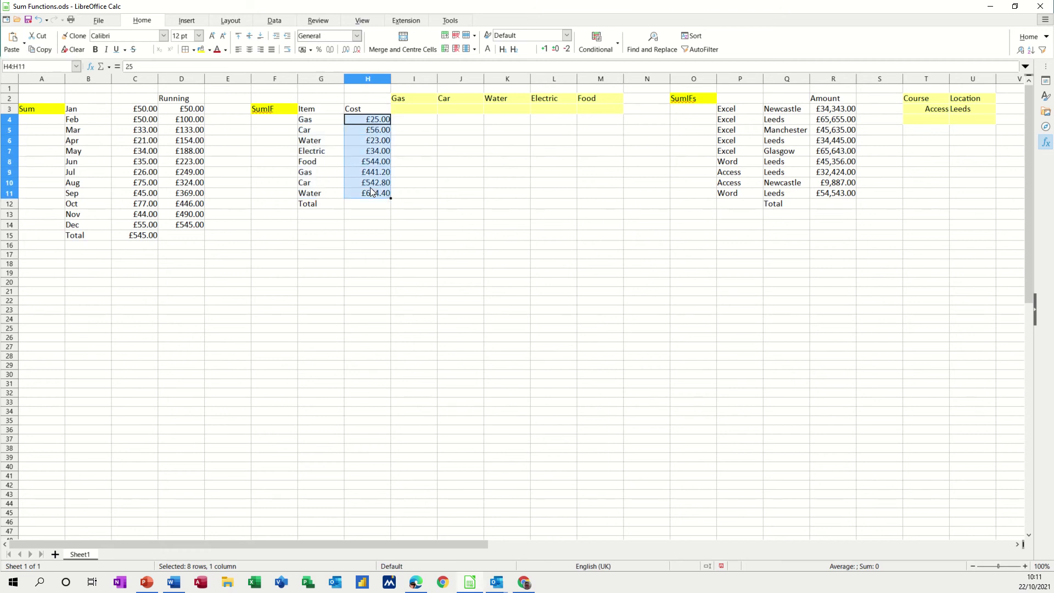
left_click(48, 67)
type("cost")
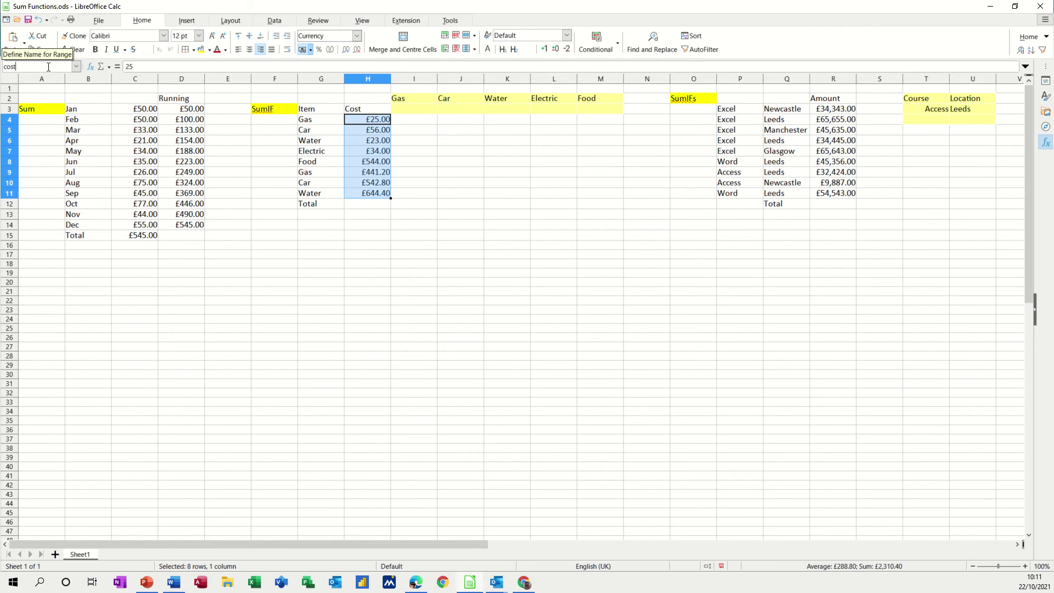
key("Return")
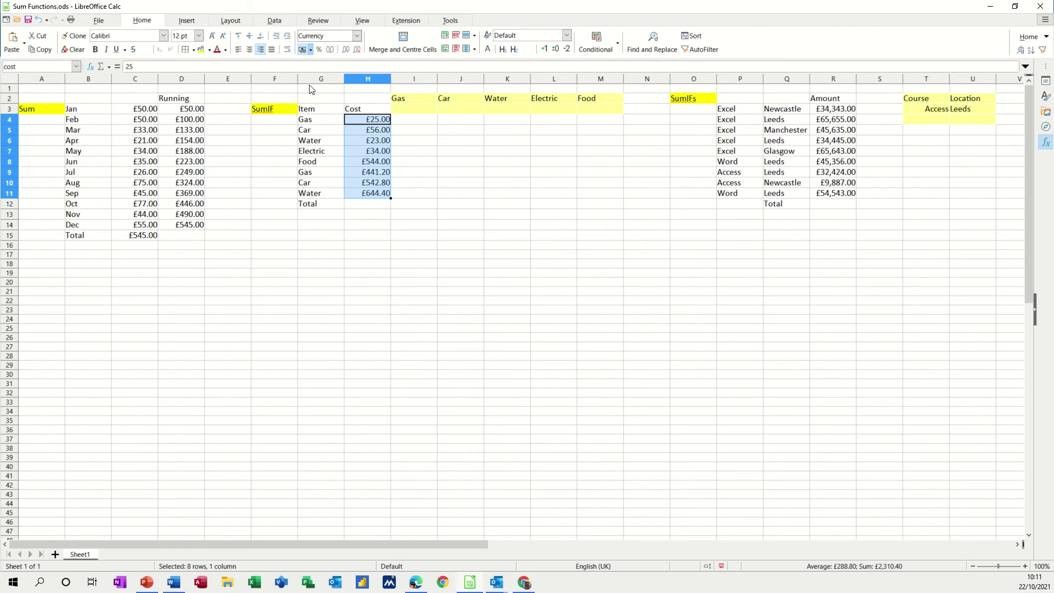
left_click(408, 113)
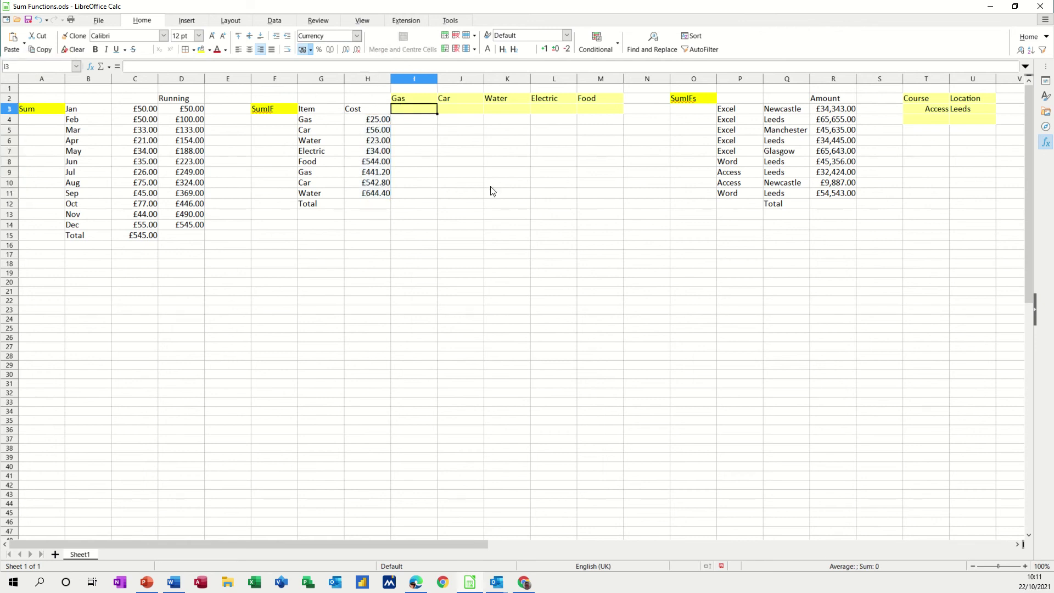
Enter =SUMIF(item,I2,cost) in I3 and fill it across to M3
type("=sum")
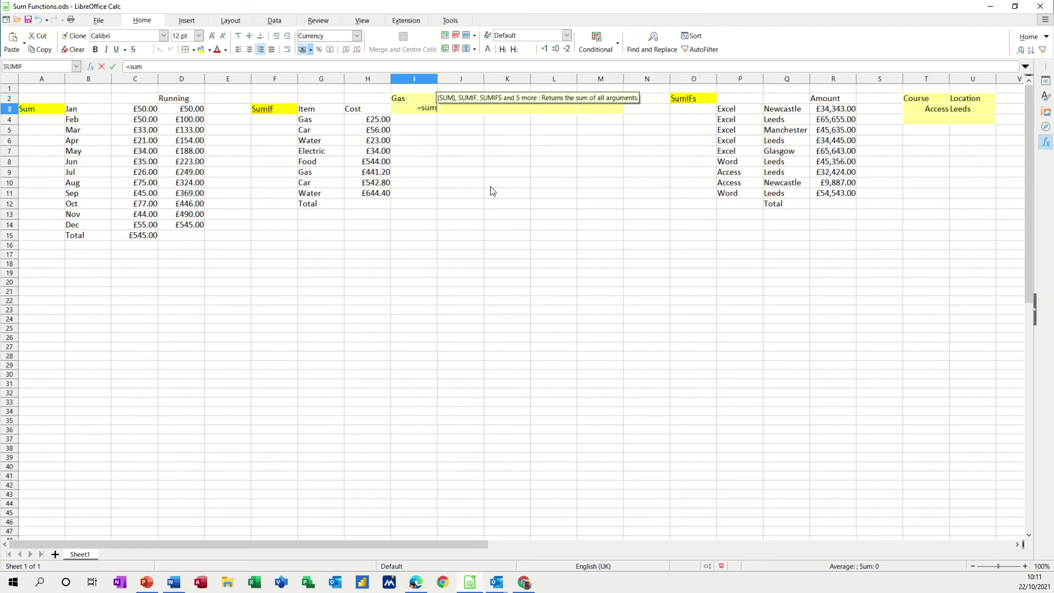
type("if(")
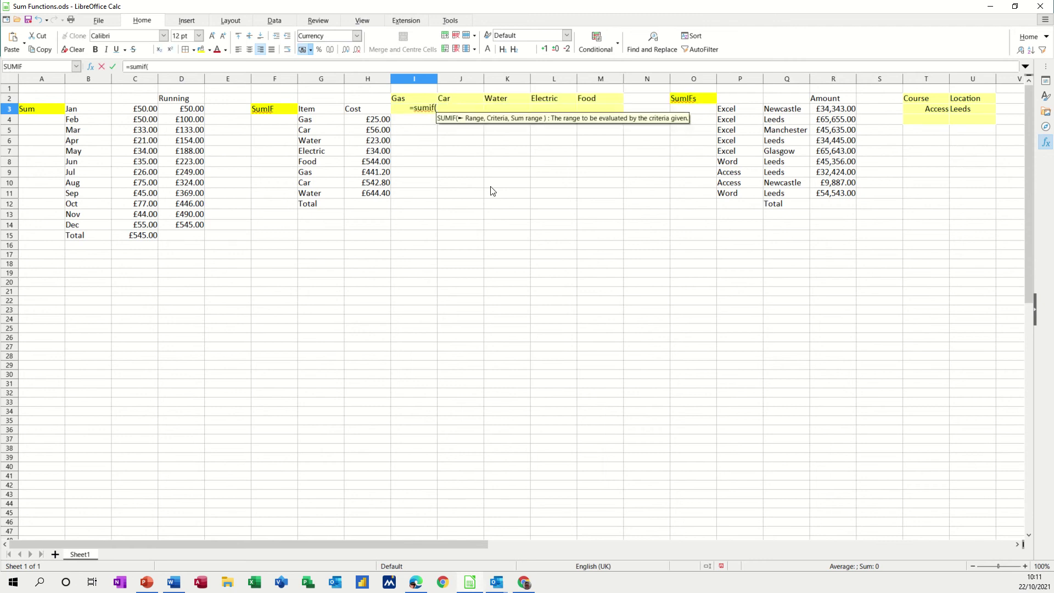
type("item,")
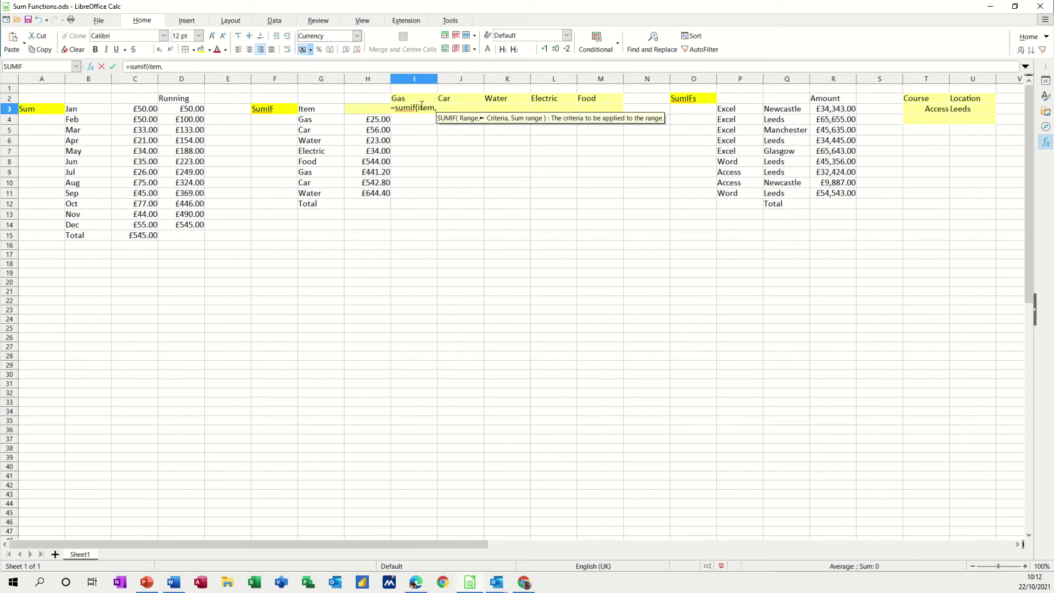
type("I2,")
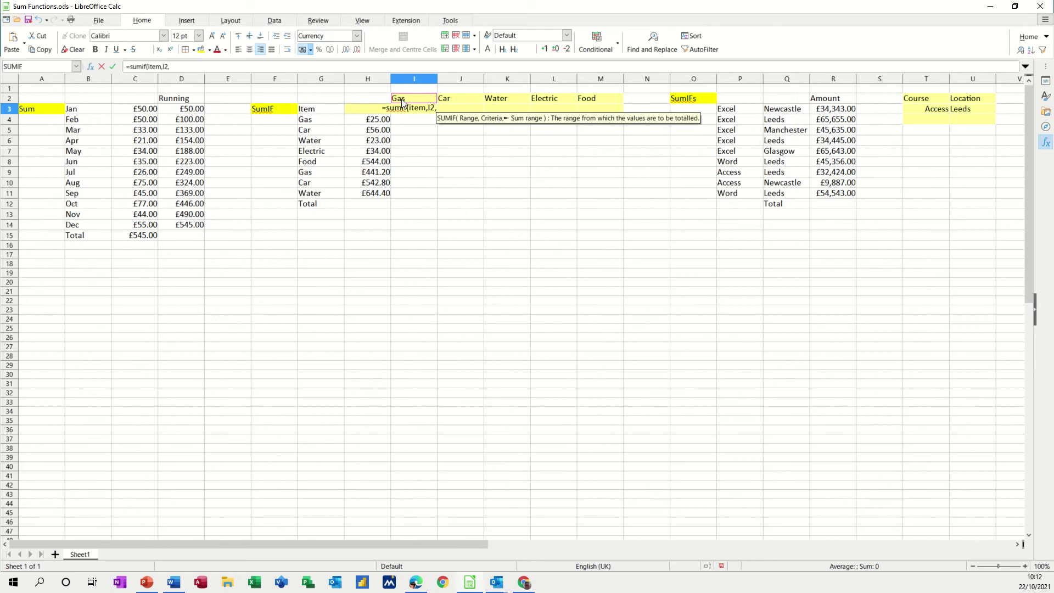
type("cost")
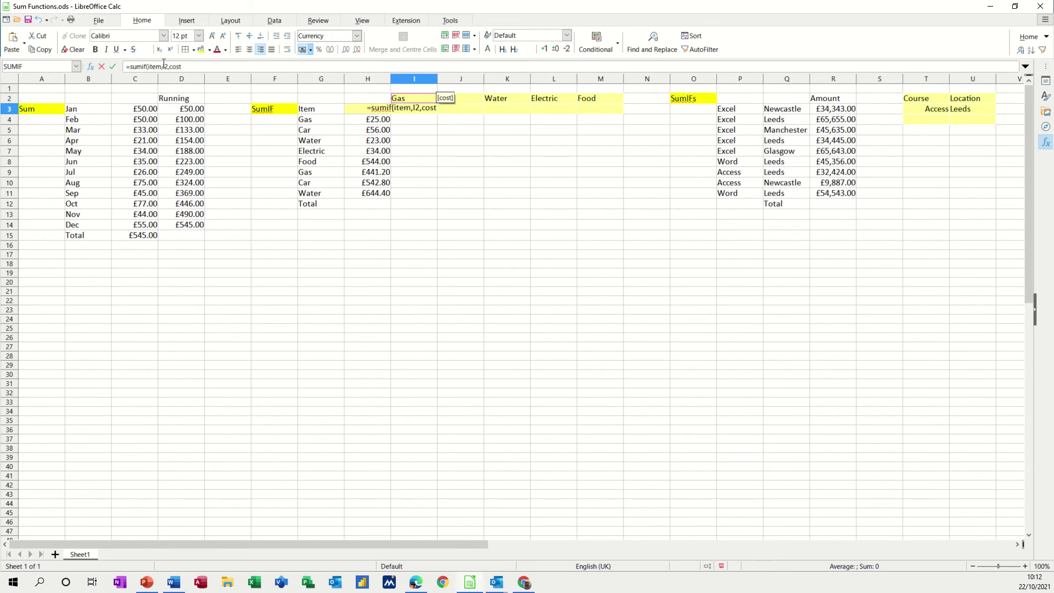
left_click(113, 67)
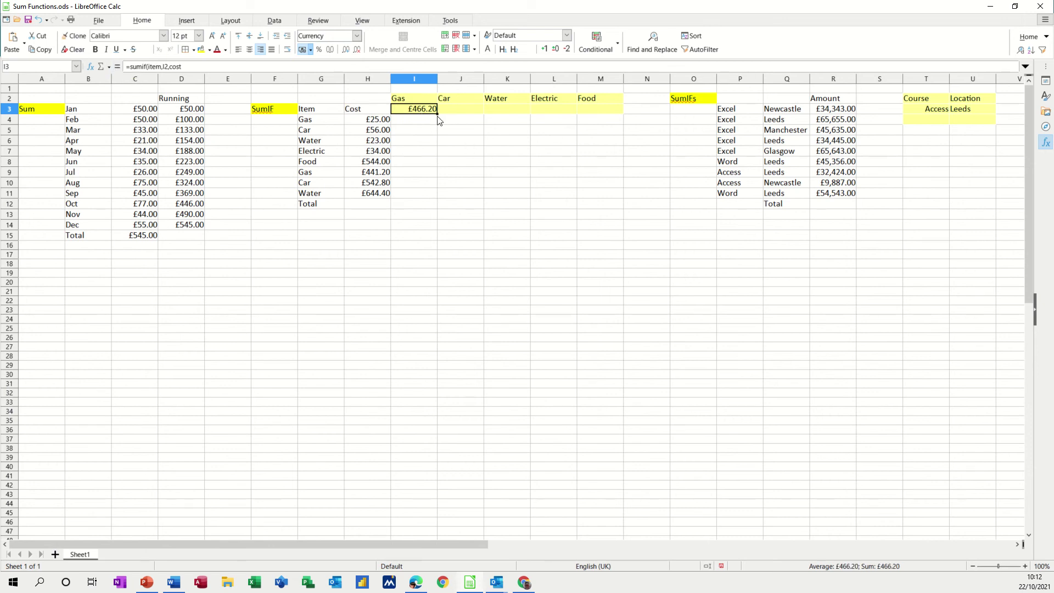
left_click_drag(438, 114, 612, 112)
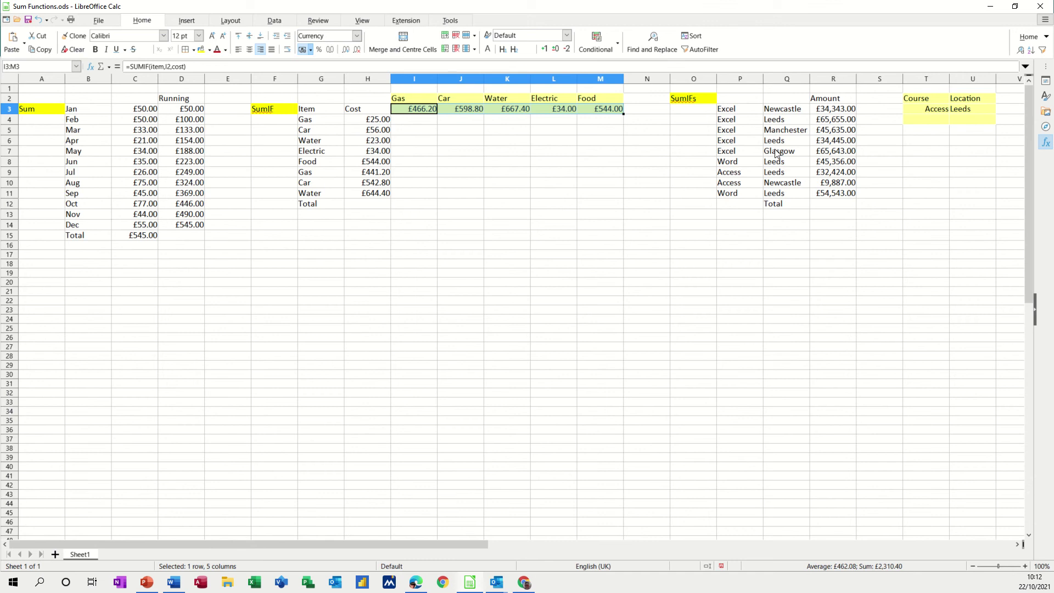
Left-align T3 and change its course from Access to Excel
left_click(925, 112)
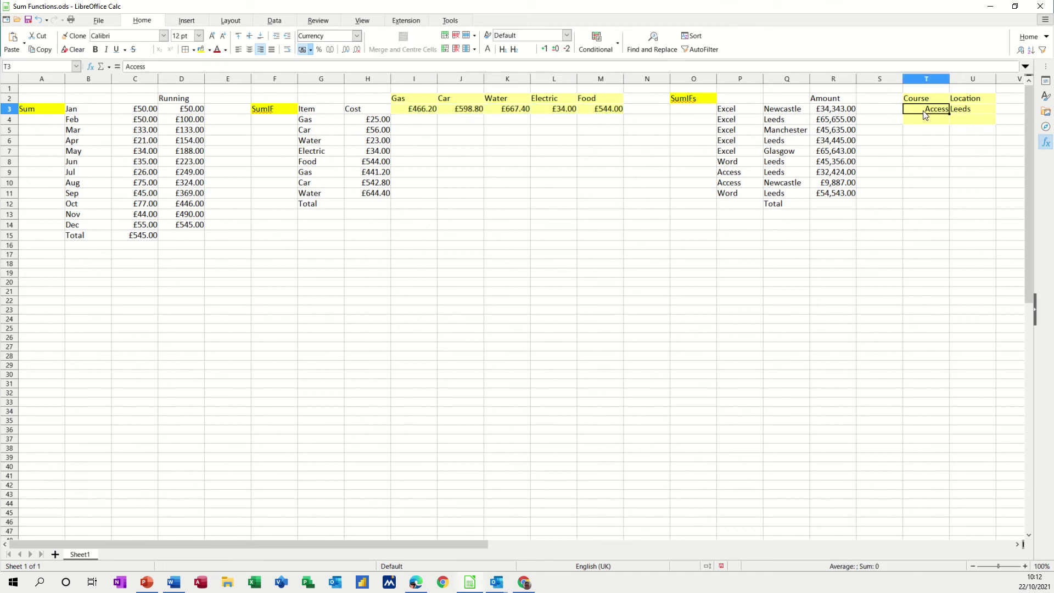
left_click(975, 112)
left_click(937, 112)
left_click(238, 49)
left_click(917, 125)
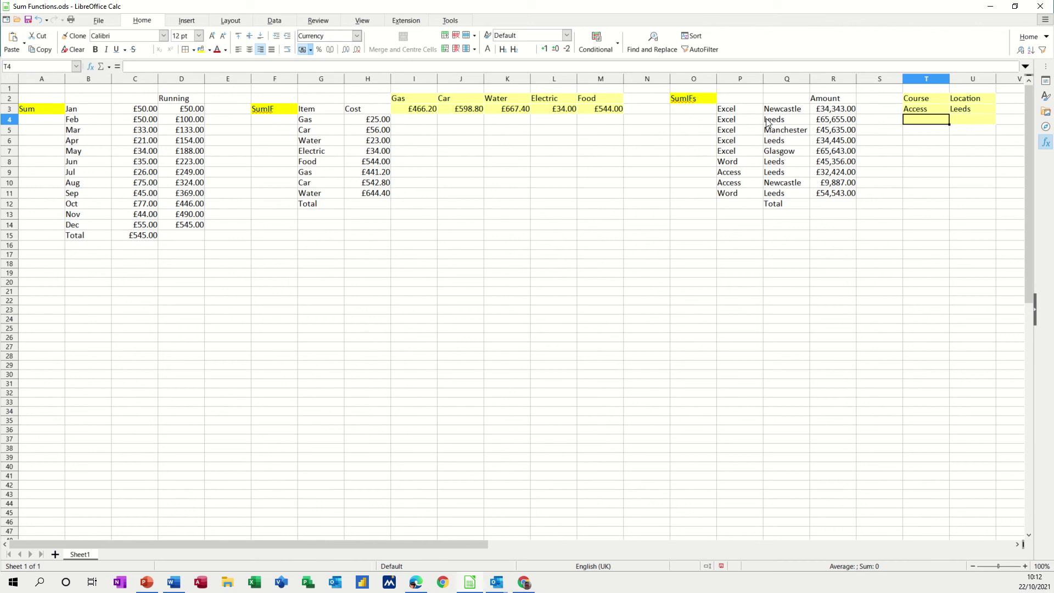
left_click(920, 112)
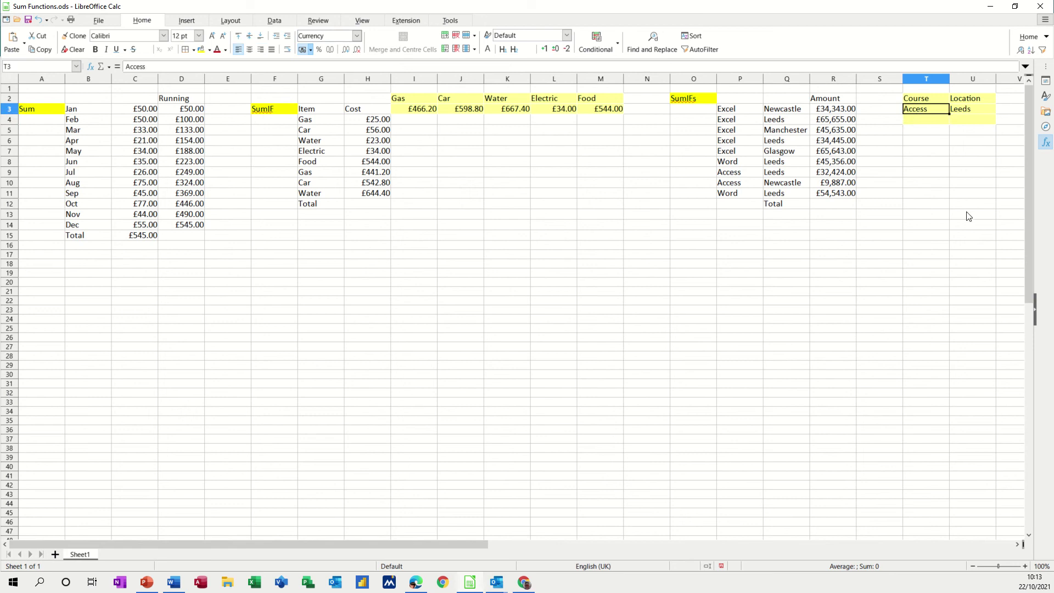
type("Excel")
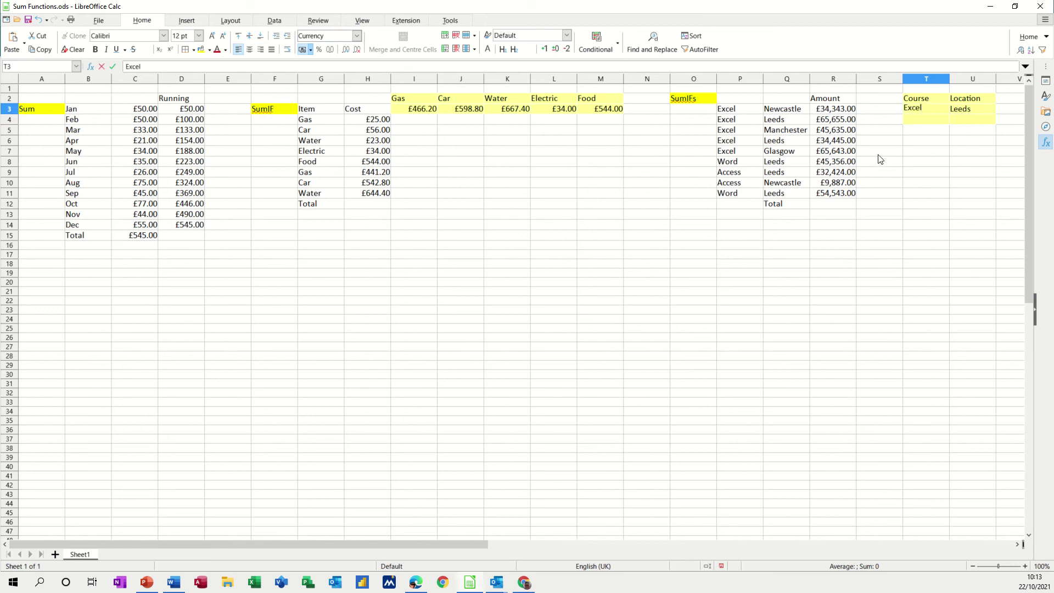
left_click(917, 123)
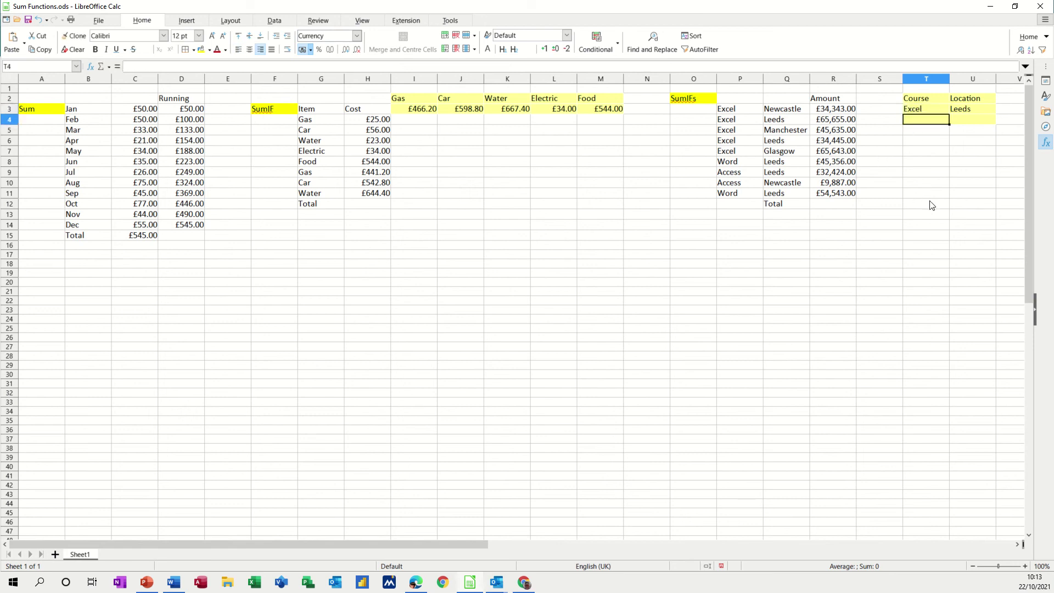
Start =SUMIFS in T4 with sum range R3:R11, Course range P3:P11 and criterion T3
type("=su")
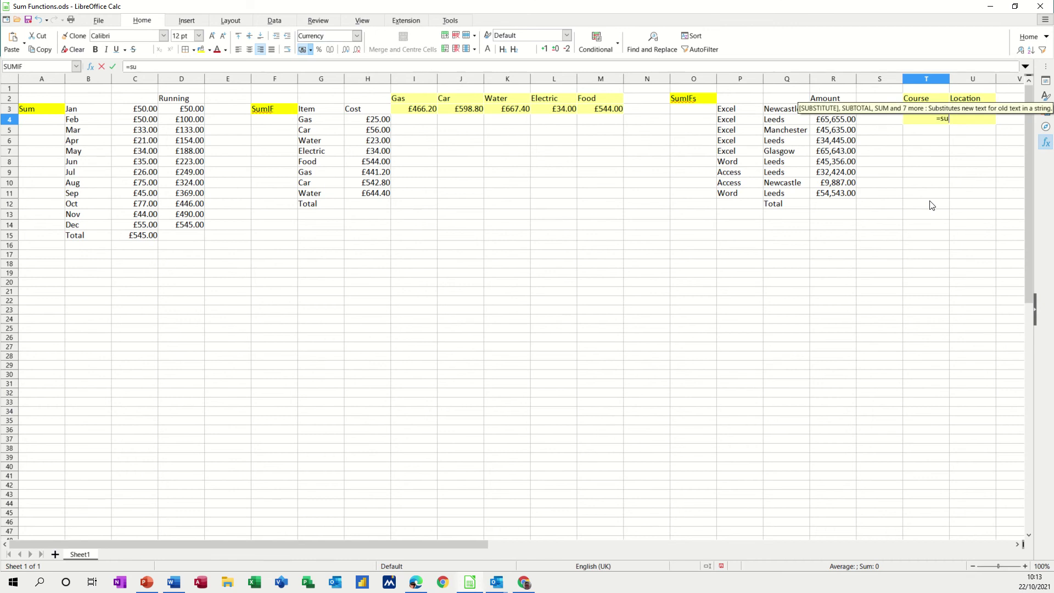
type("mifs(")
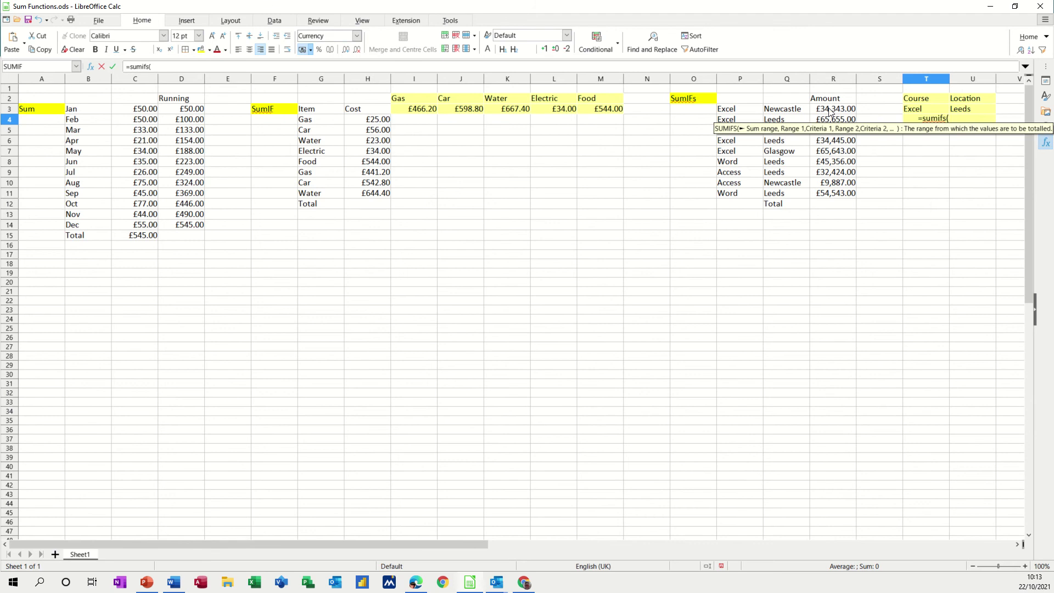
left_click_drag(830, 111, 826, 193)
type(",")
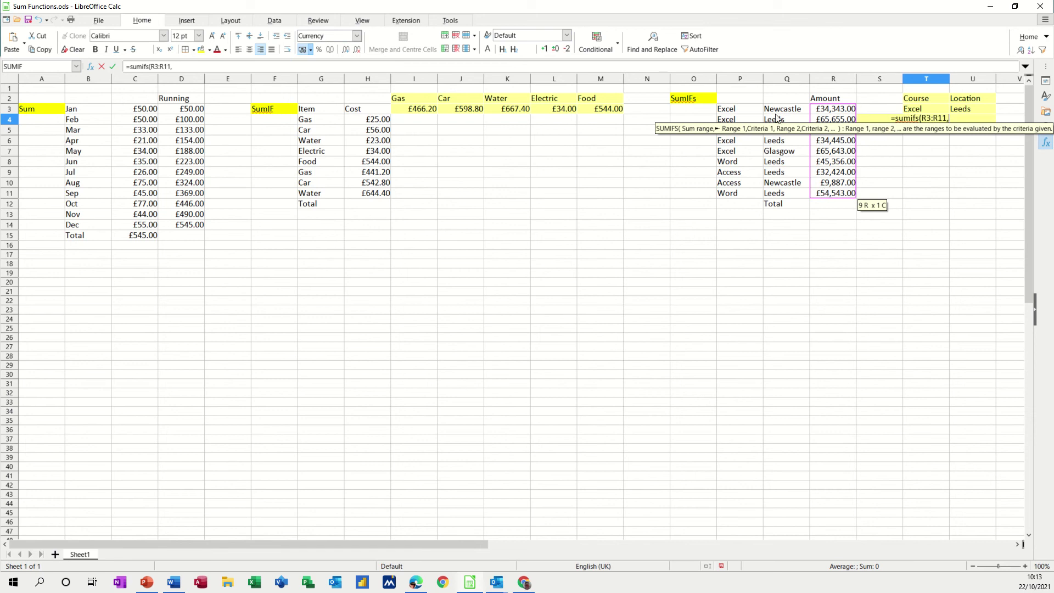
left_click_drag(737, 112, 734, 194)
type(",")
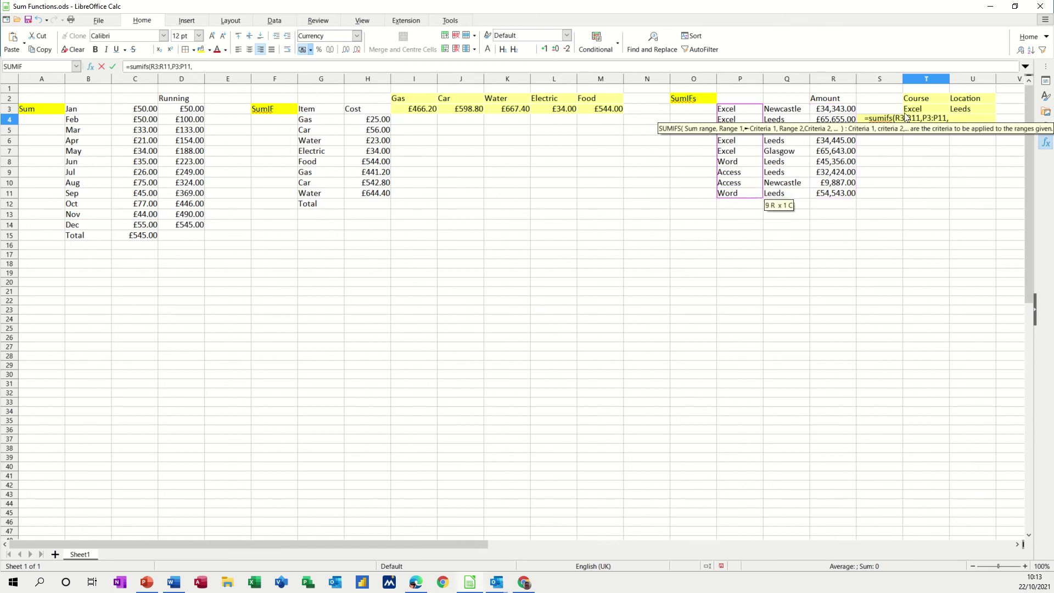
left_click(914, 112)
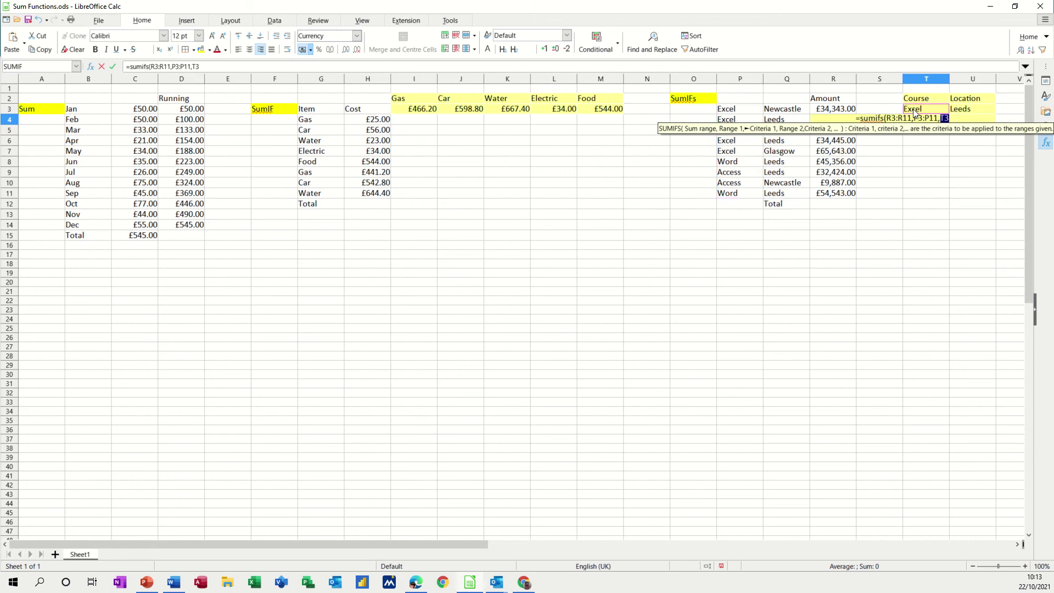
type(",")
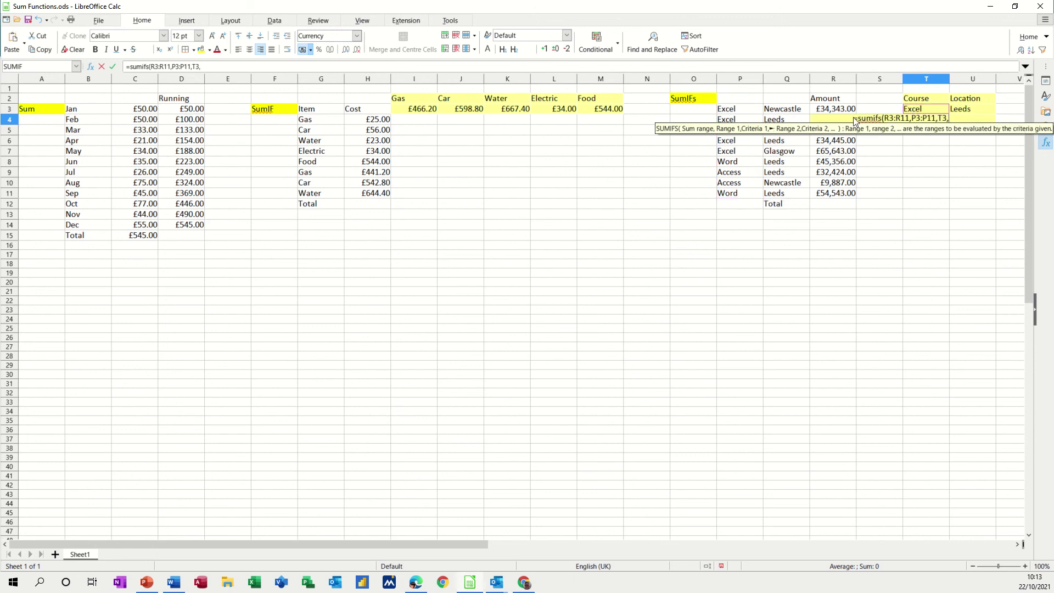
Add Location range Q3:Q11 with criterion U3 and confirm, returning £100,100.00
left_click(789, 112)
left_click_drag(789, 114, 792, 199)
type(",")
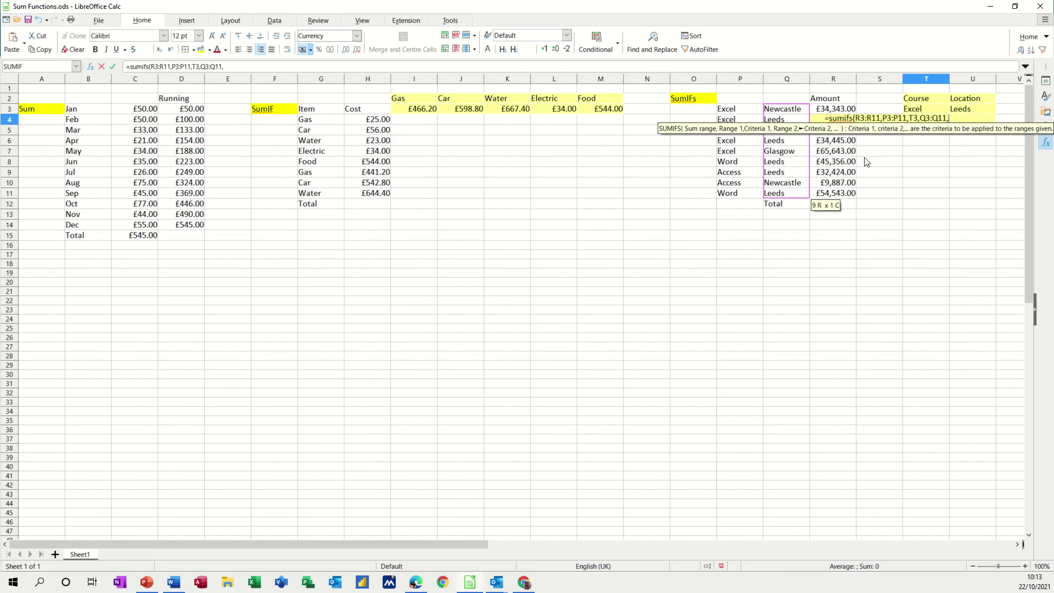
left_click(970, 113)
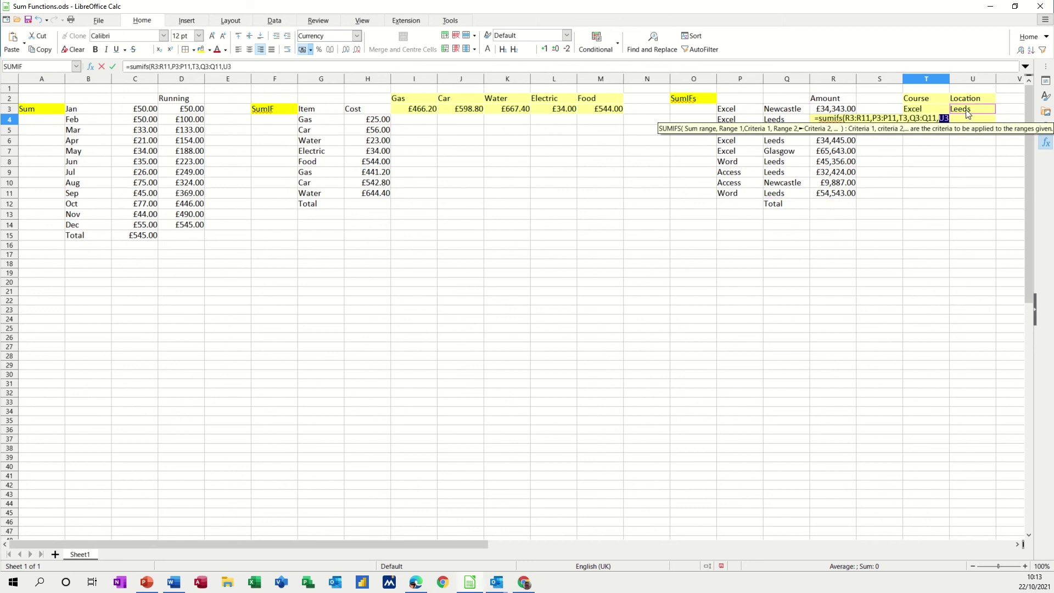
type(")")
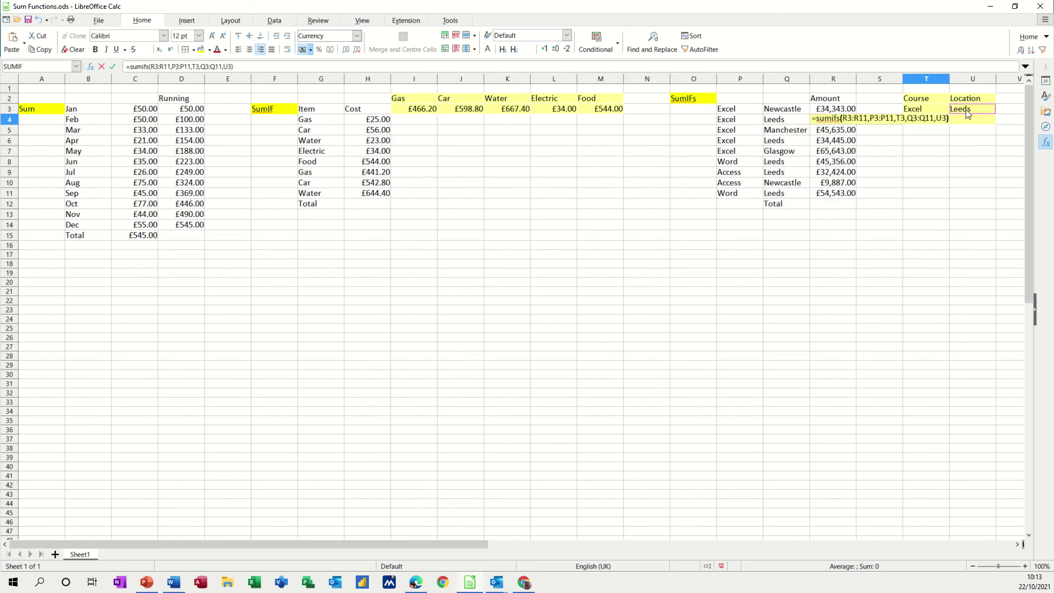
left_click(113, 66)
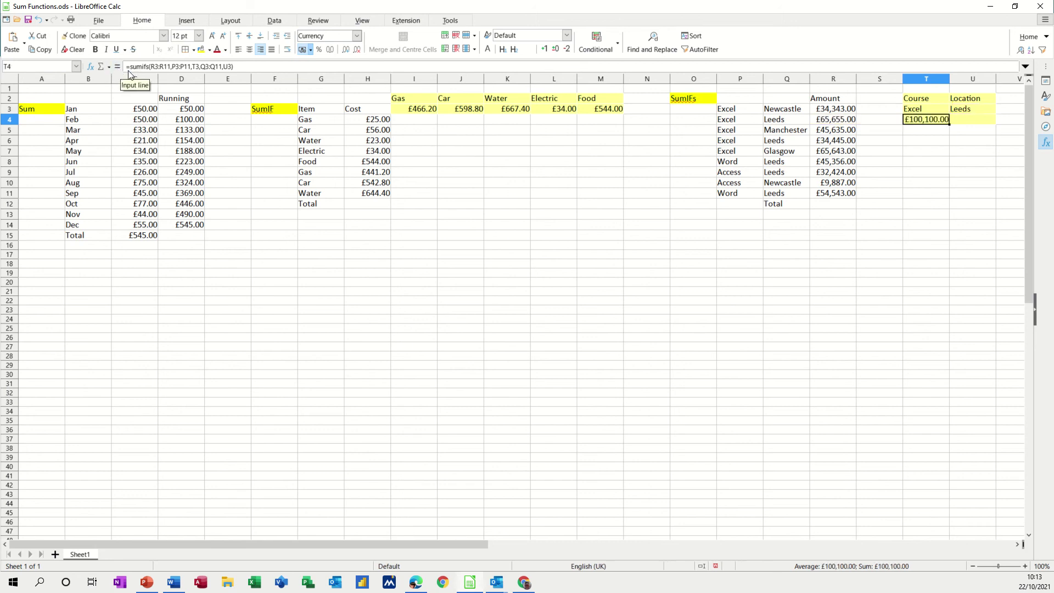
left_click(915, 108)
Set T3 to Access so T4's SUMIFS recalculates to £32,424.00
type("A")
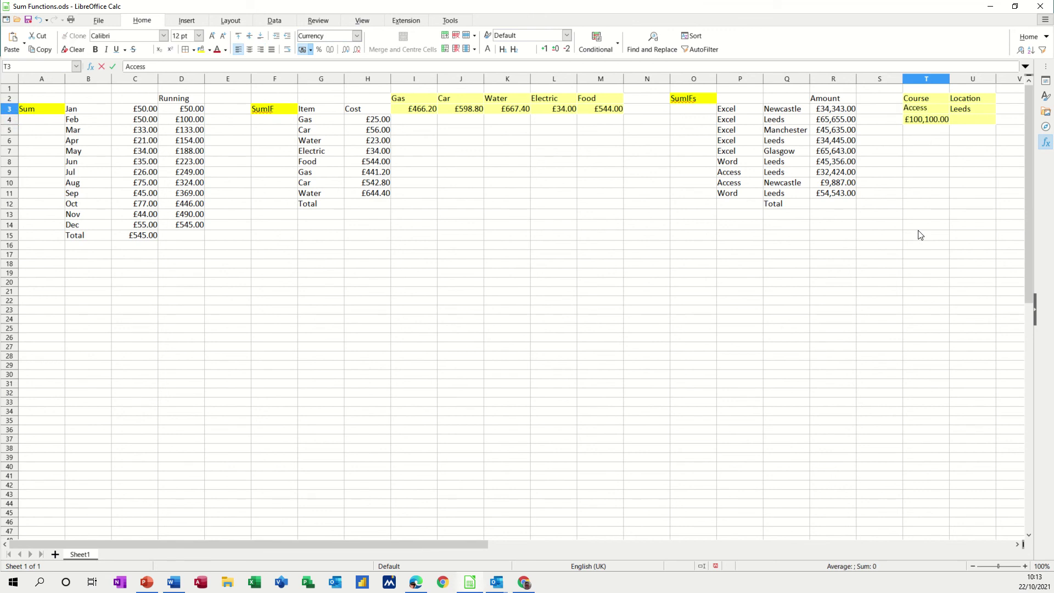
type("ccess")
key("Return")
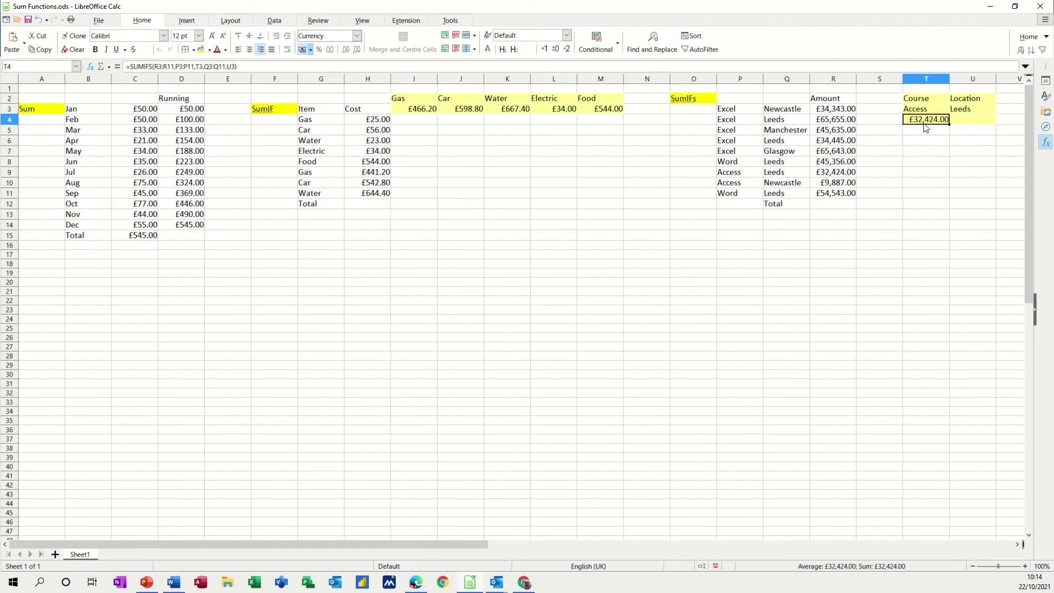
Name the Course entries P3:P11 as the range 'course'
left_click_drag(738, 113, 740, 192)
left_click(61, 67)
type("course")
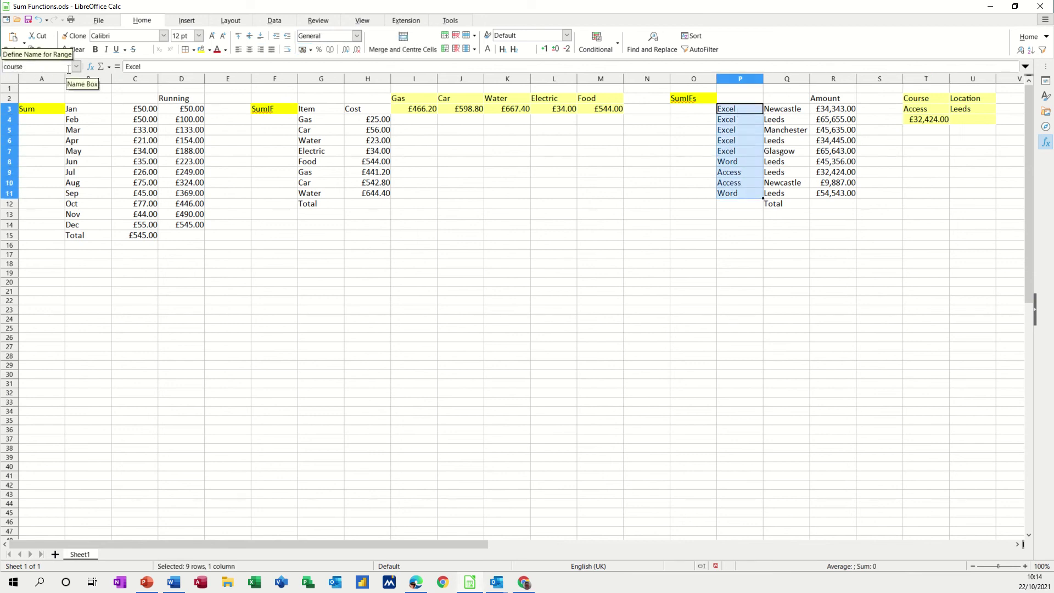
key("Return")
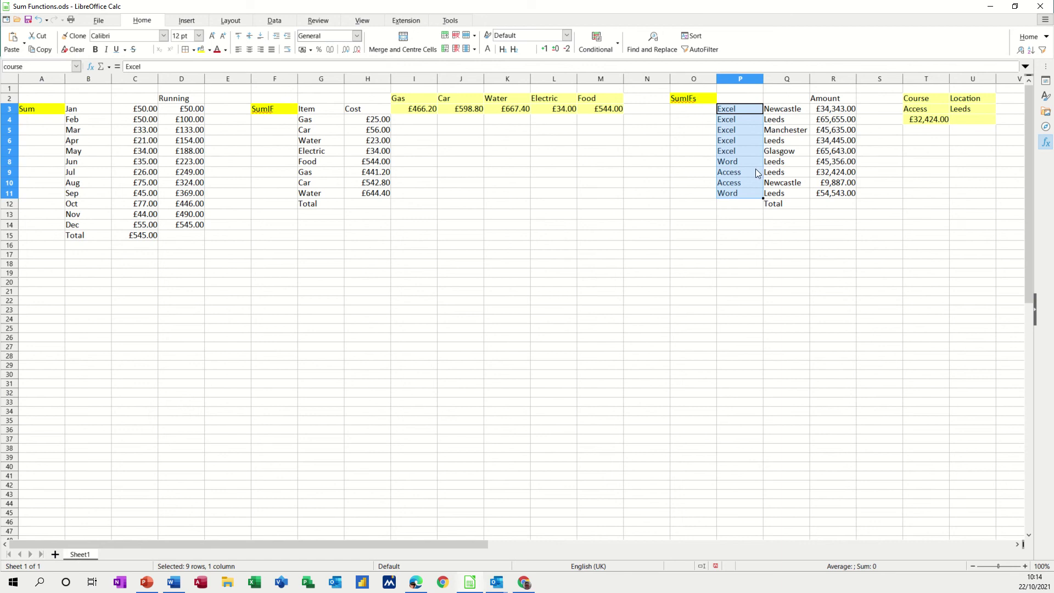
Name the Location entries Q3:Q11 as the range 'location'
left_click_drag(782, 113, 782, 190)
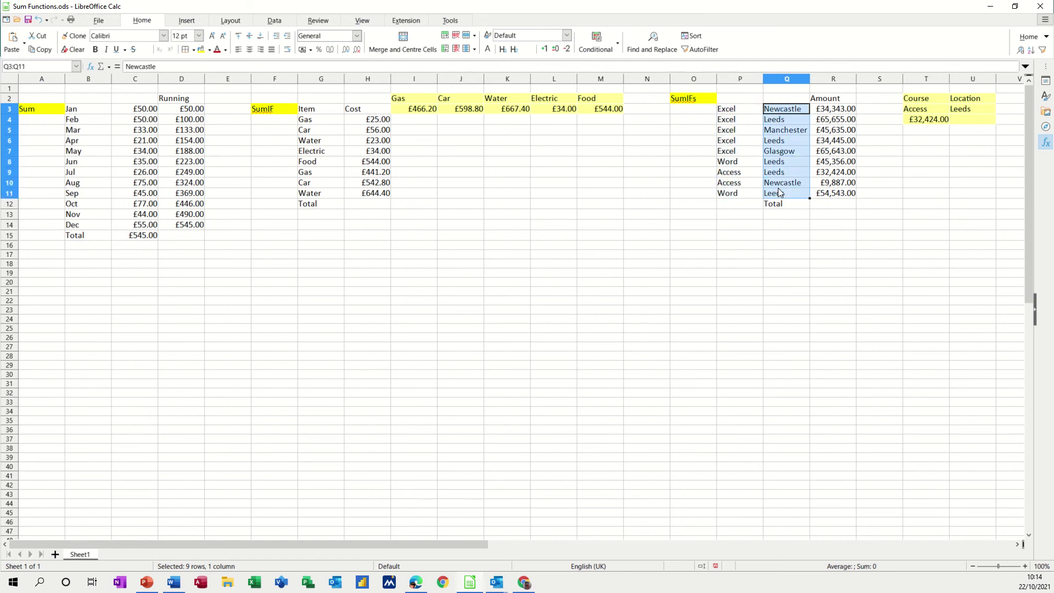
left_click(34, 66)
key("BackSpace")
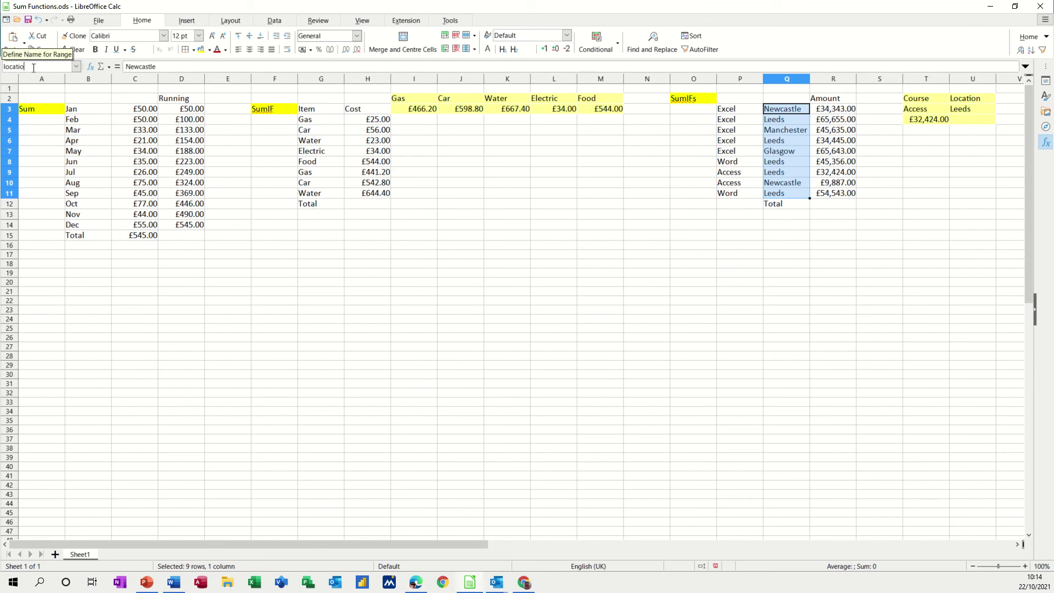
key("Return")
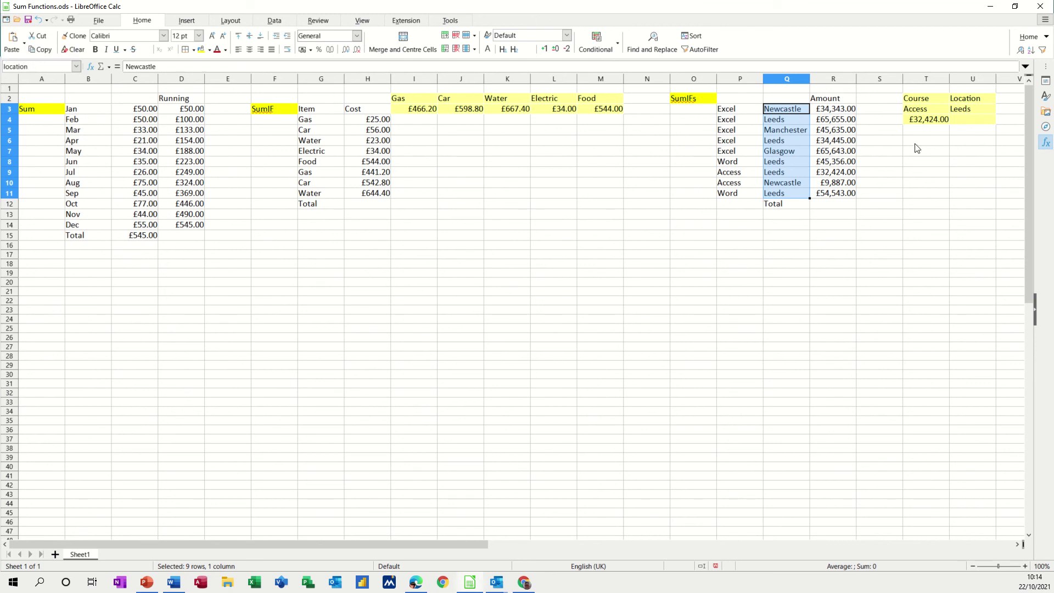
left_click(917, 123)
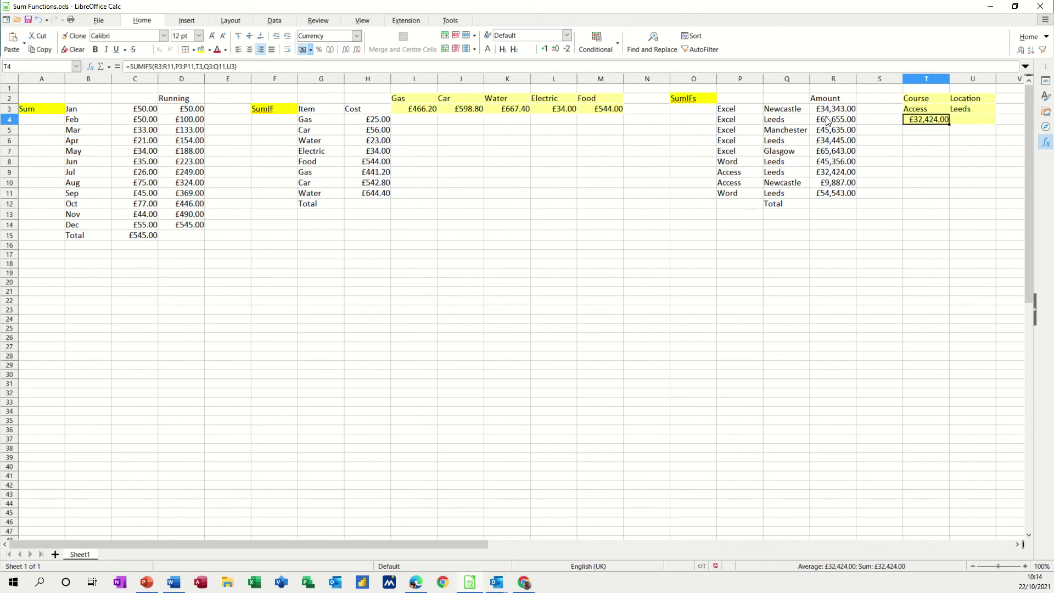
Name the Amount values R3:R11 as the range 'amount'
left_click_drag(830, 112, 829, 189)
left_click(29, 66)
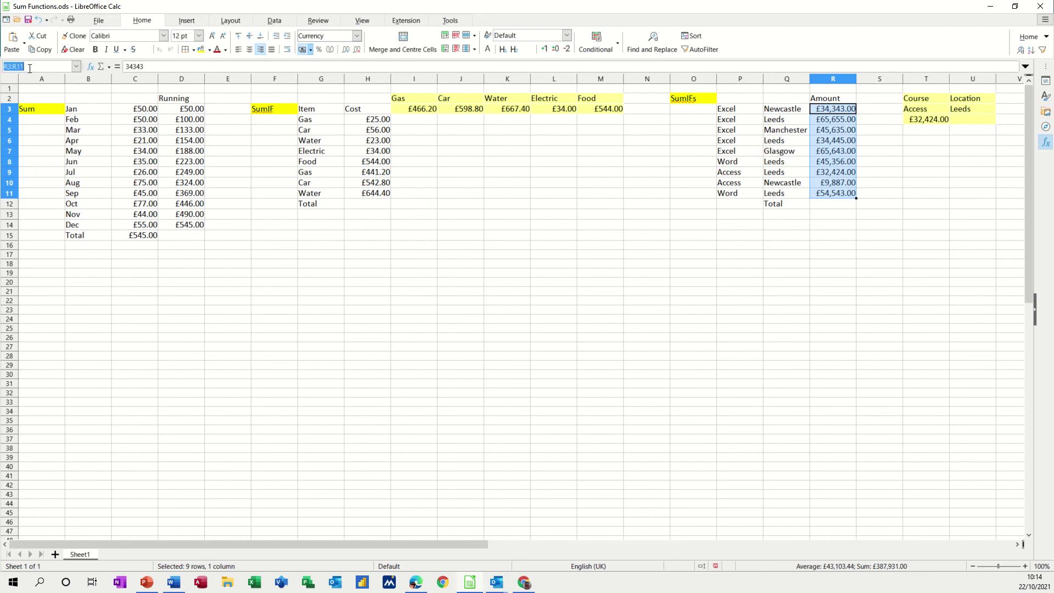
type("amo")
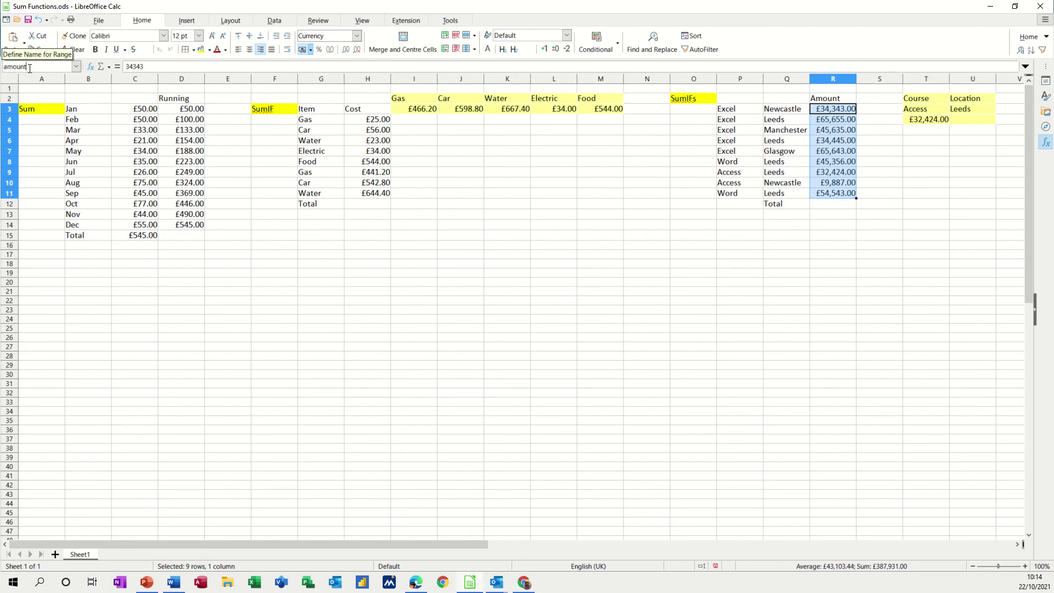
type("unt")
key("Return")
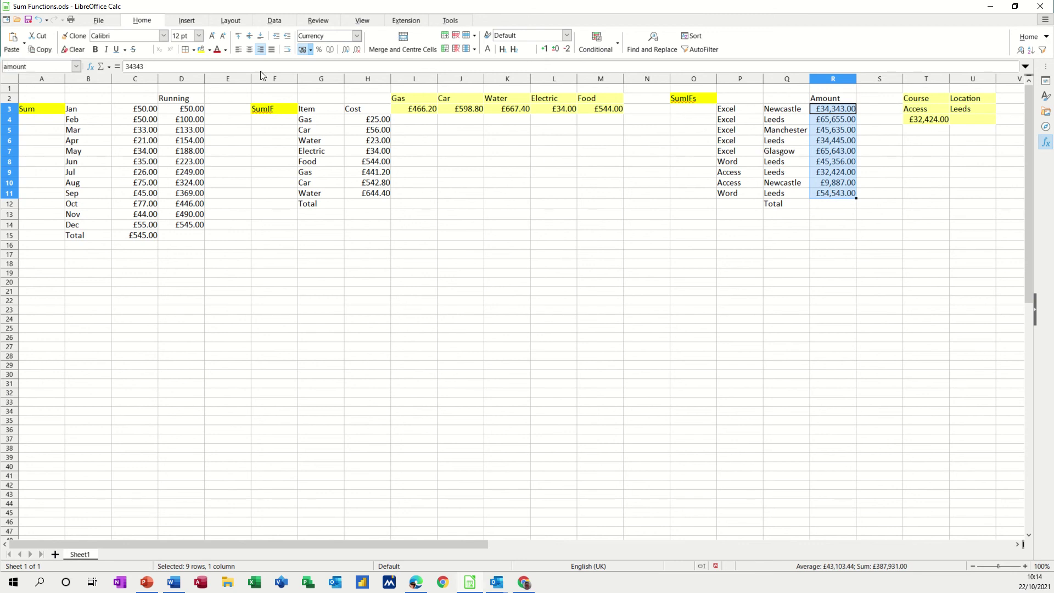
In T4's SUMIFS, replace R3:R11, P3:P11 and Q3:Q11 with amount, courses and location
left_click(928, 122)
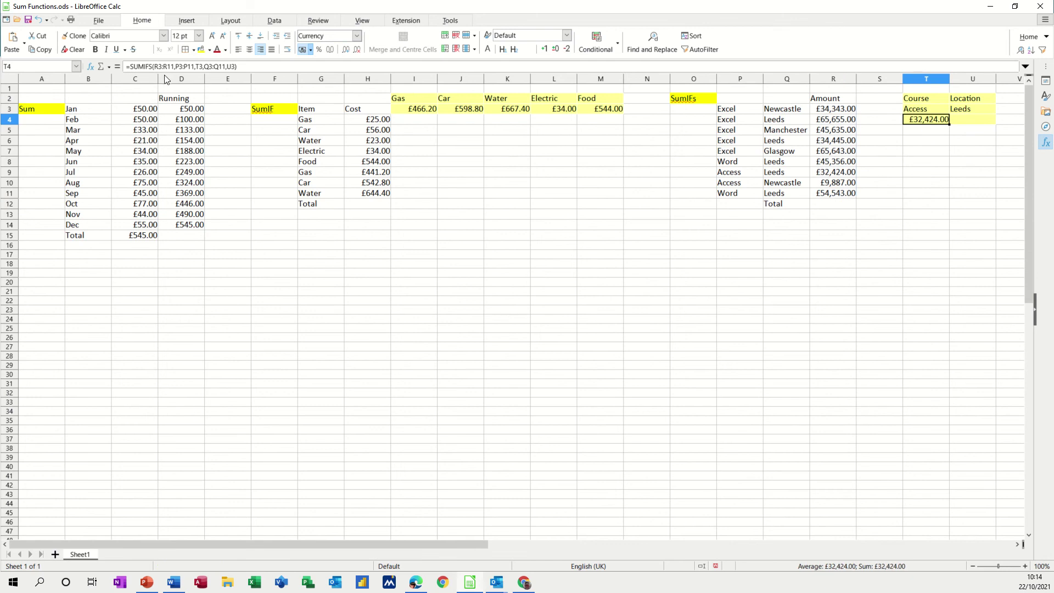
left_click_drag(155, 68, 174, 67)
type("amount")
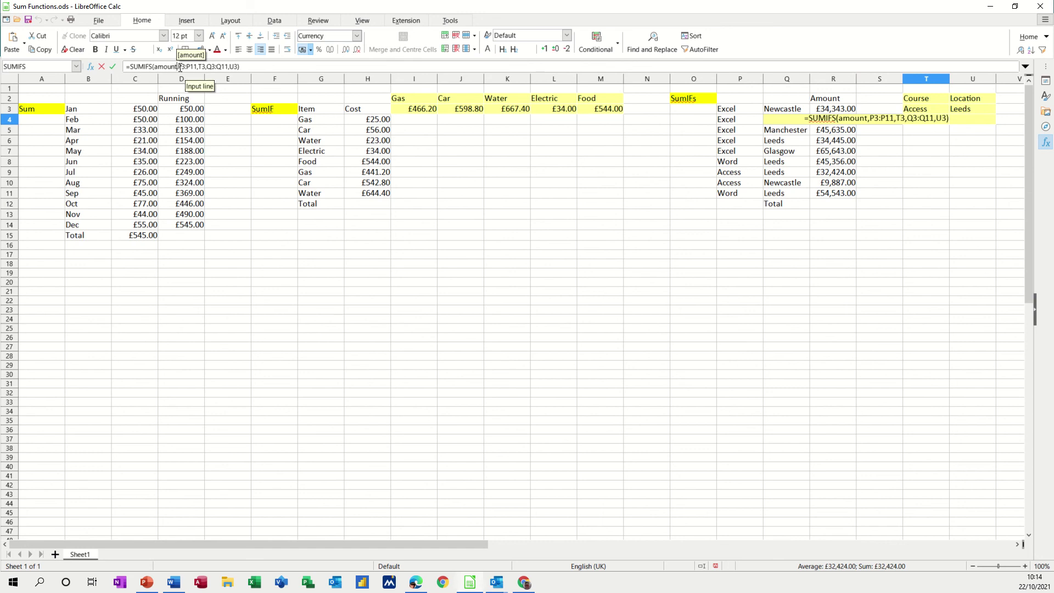
left_click_drag(179, 66, 186, 67)
left_click_drag(179, 67, 196, 67)
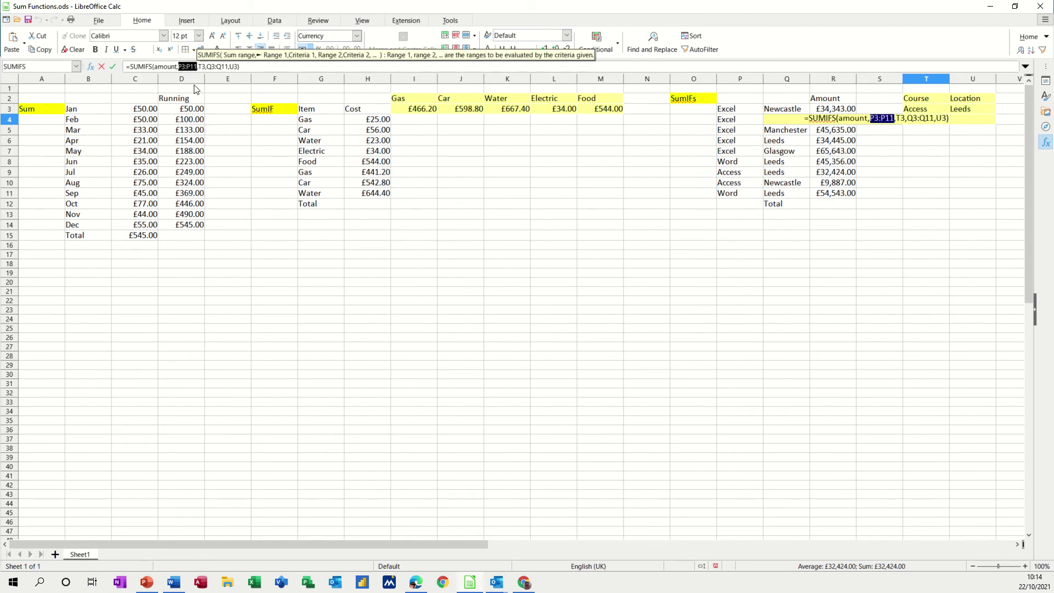
type("courses")
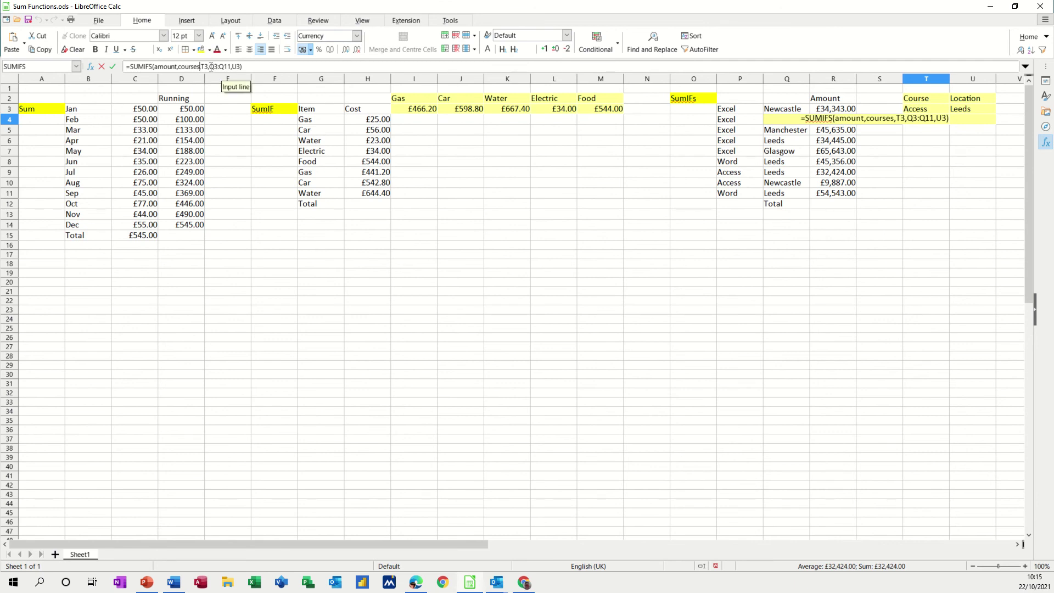
left_click_drag(209, 67, 228, 67)
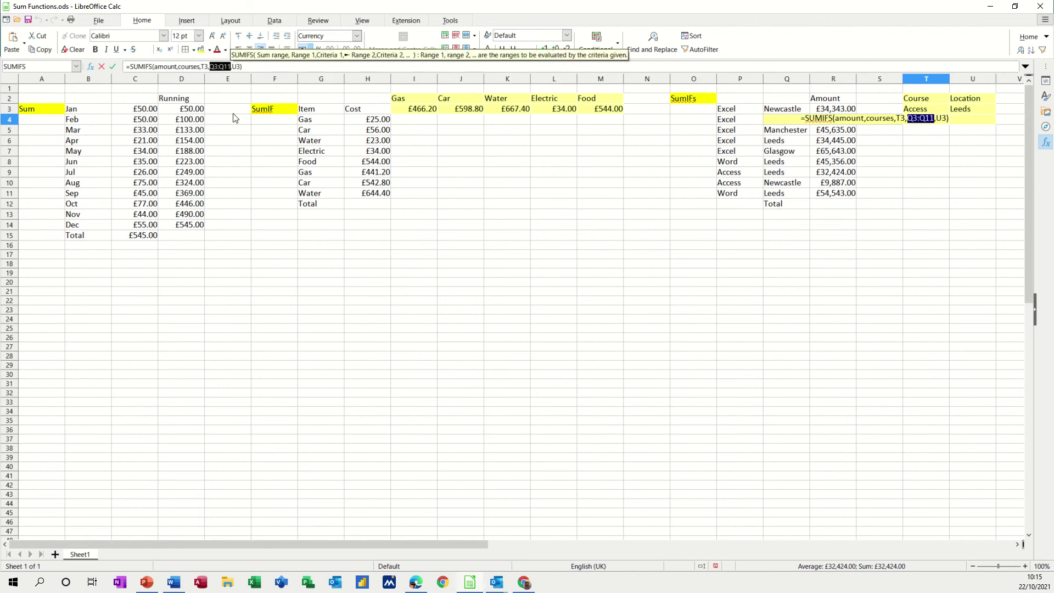
type("location")
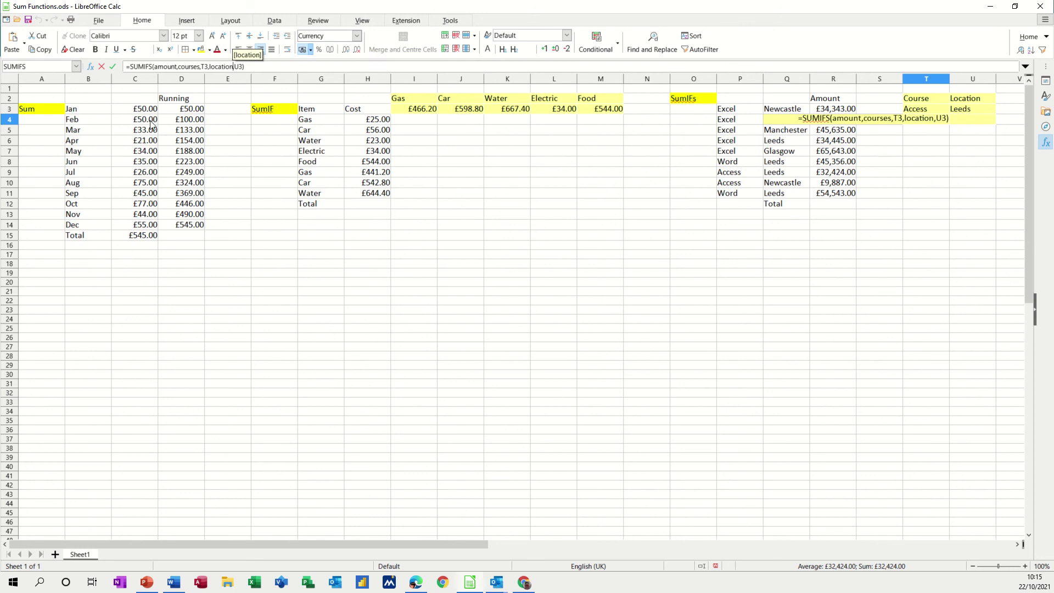
left_click(114, 67)
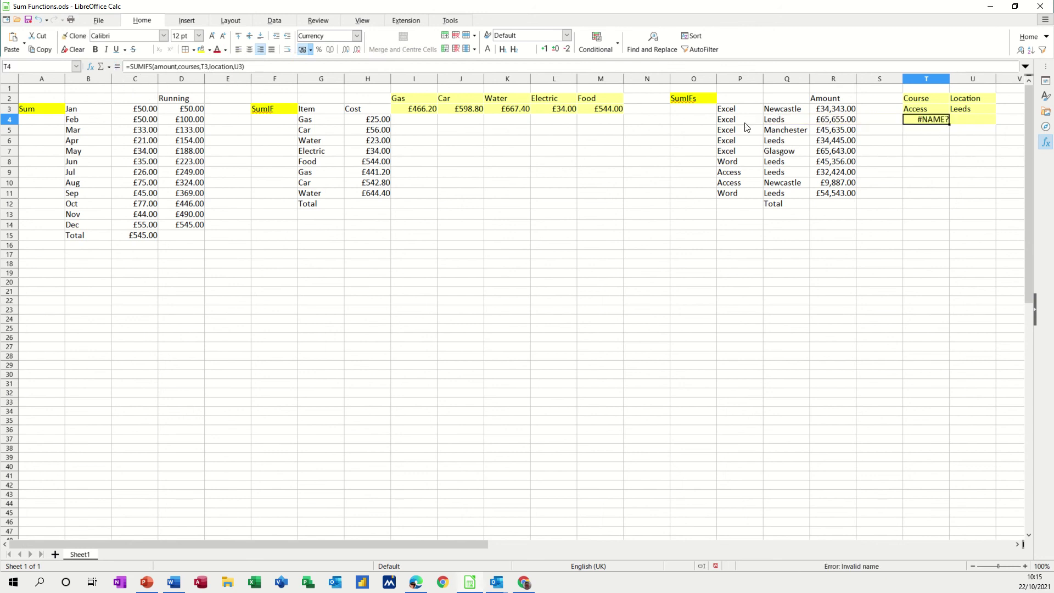
Correct 'courses' to 'course' in T4's SUMIFS so the total shows £32,424.00
left_click_drag(729, 114, 731, 193)
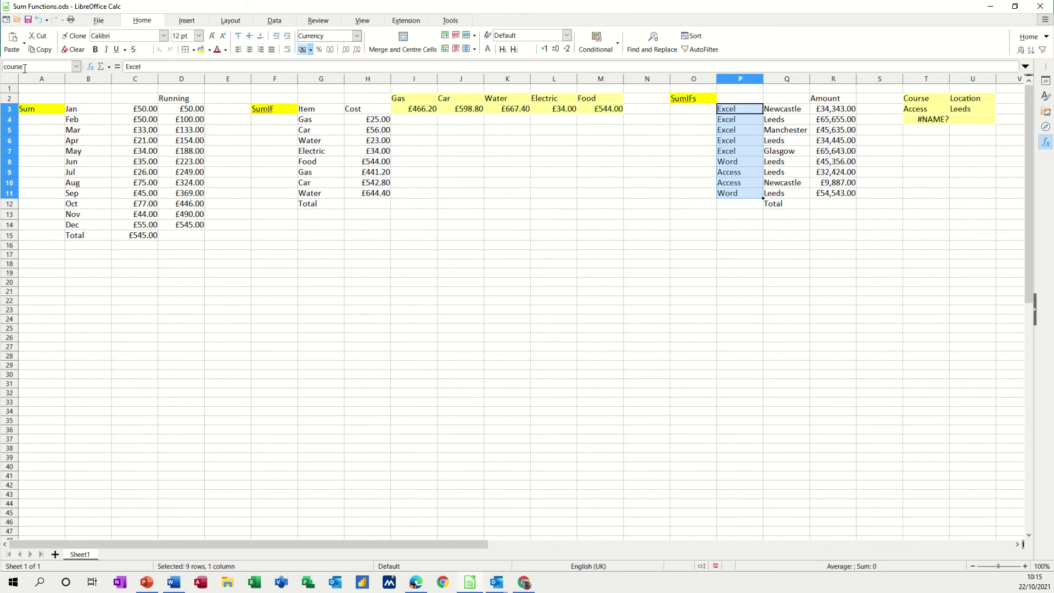
left_click(935, 121)
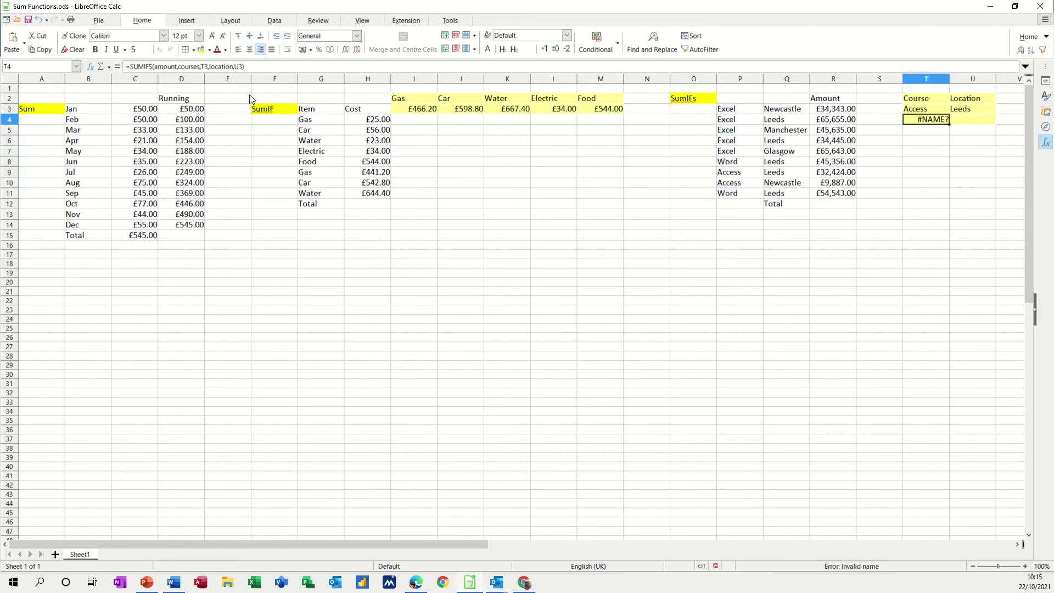
left_click(201, 68)
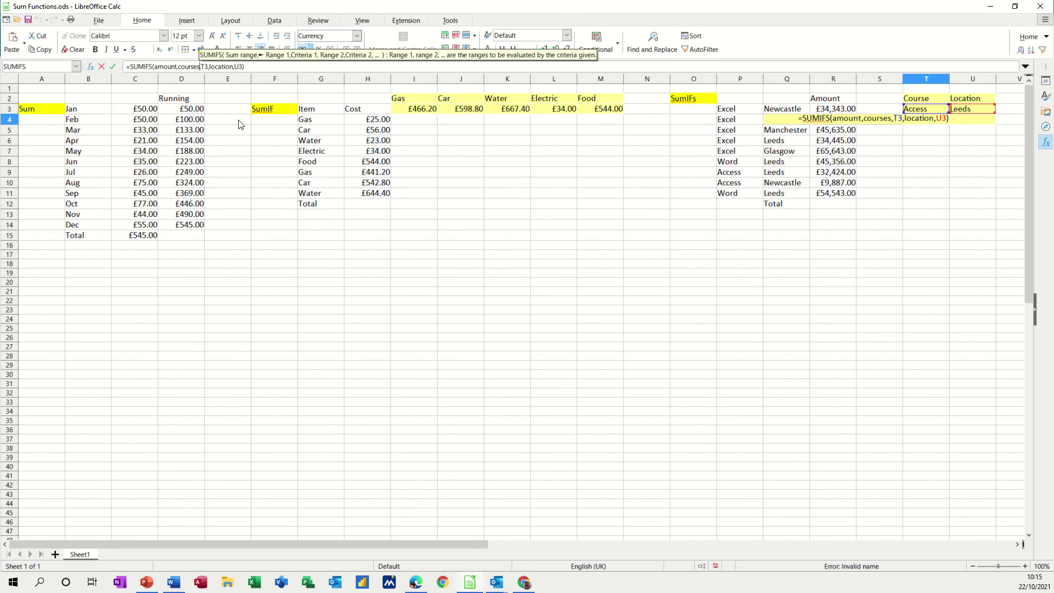
key("BackSpace")
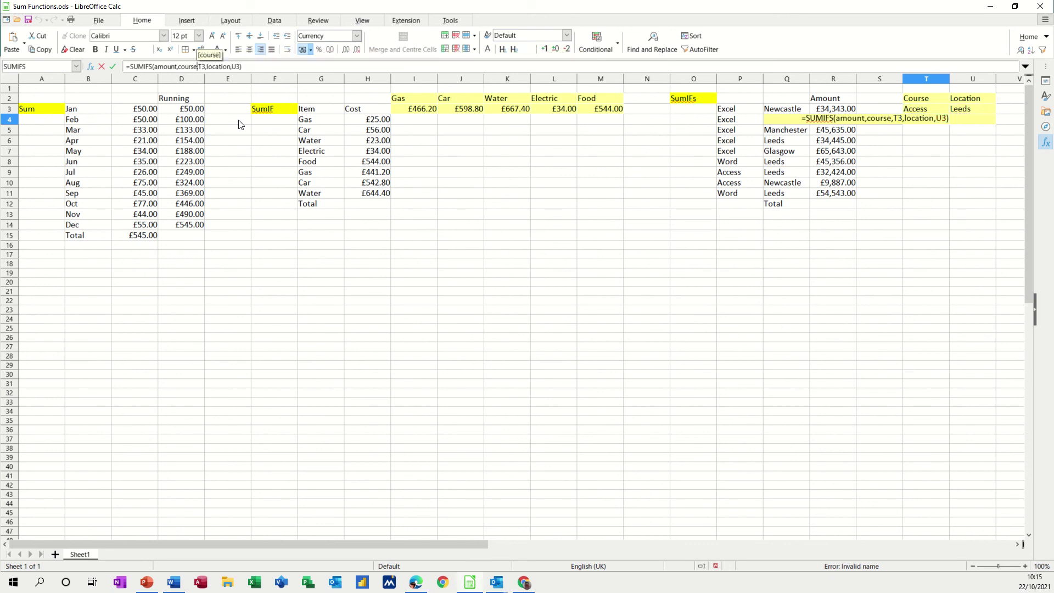
left_click(114, 67)
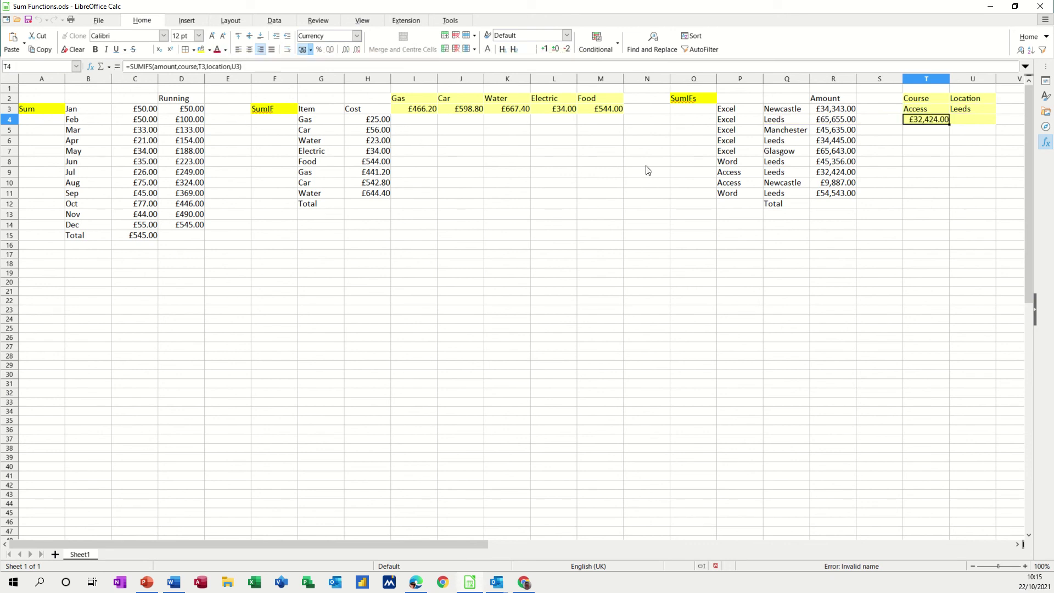
Select the Course cell T3, stepping over to Location U3 and back
left_click(931, 113)
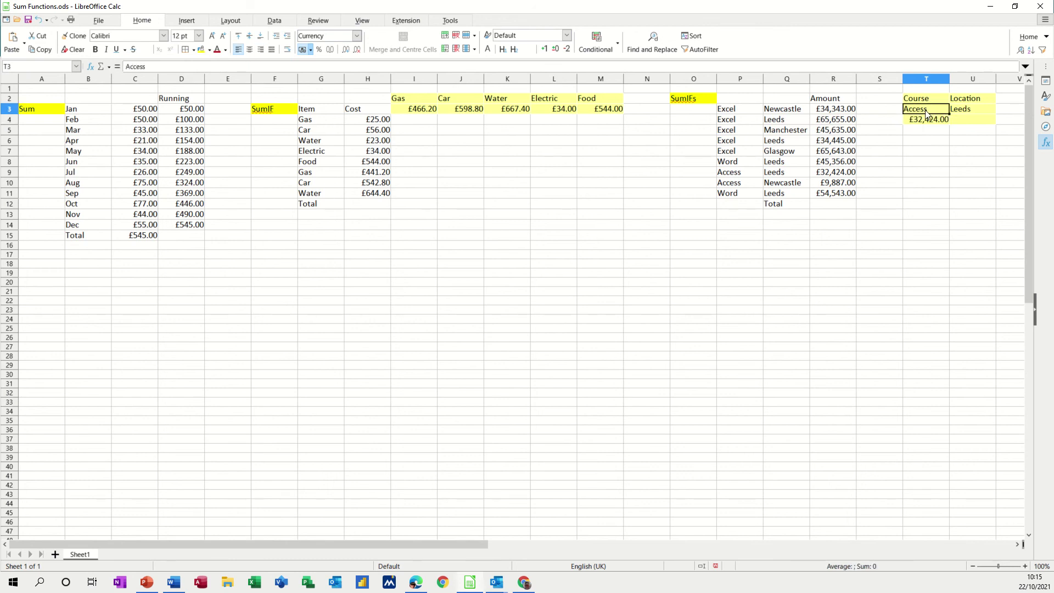
key("Tab")
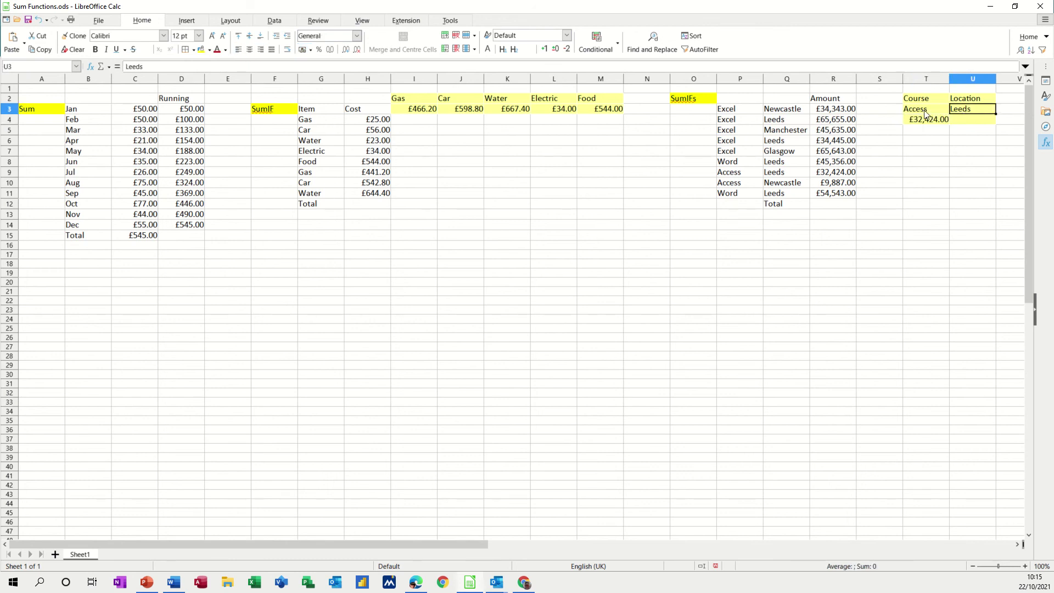
left_click(920, 112)
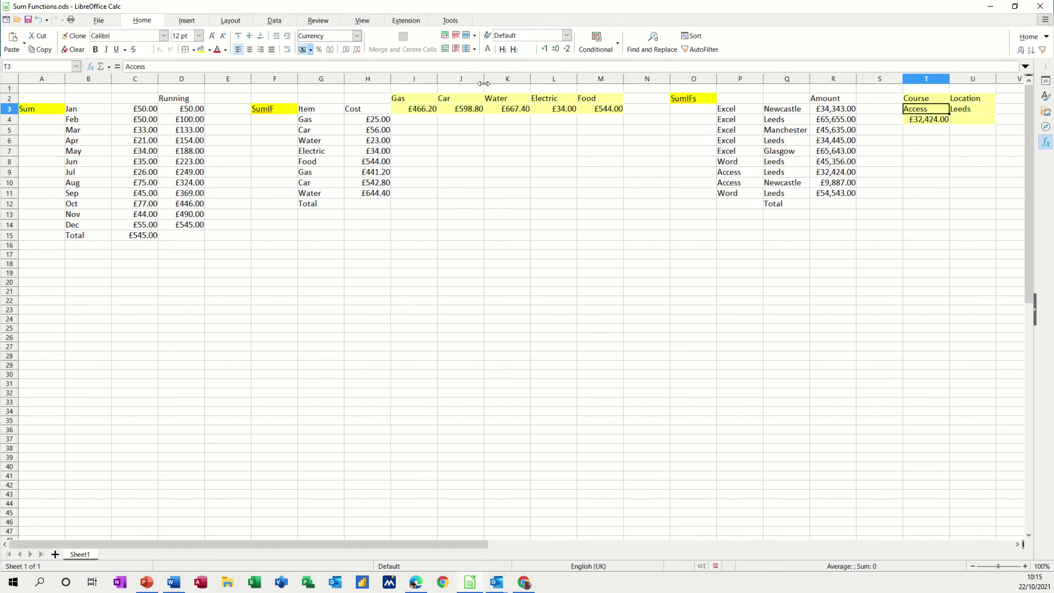
Give T3 a validity list of Access, Word and Excel, then choose Word
left_click(275, 22)
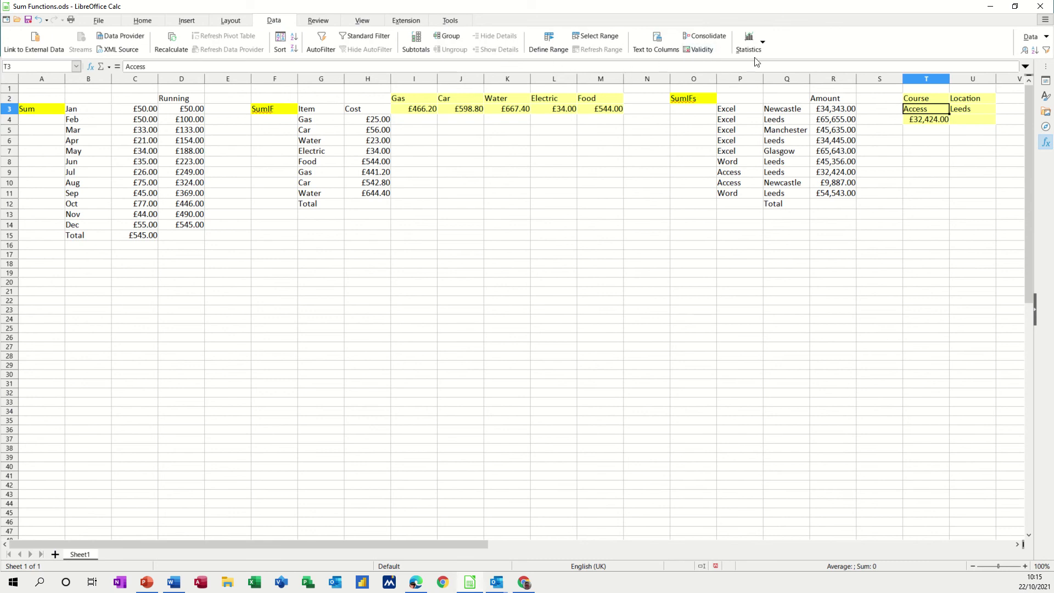
left_click(699, 49)
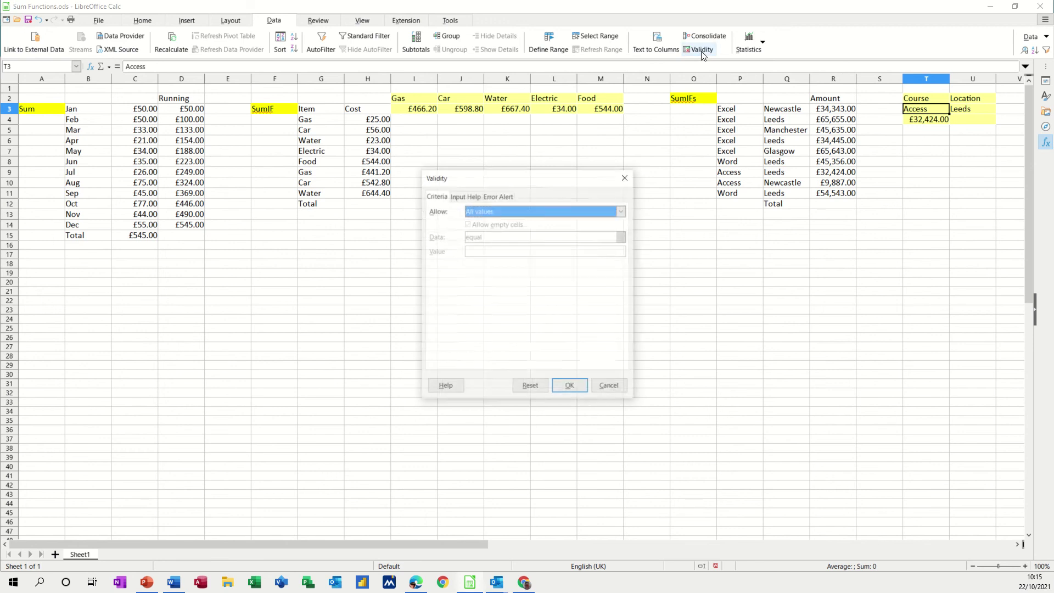
left_click(623, 211)
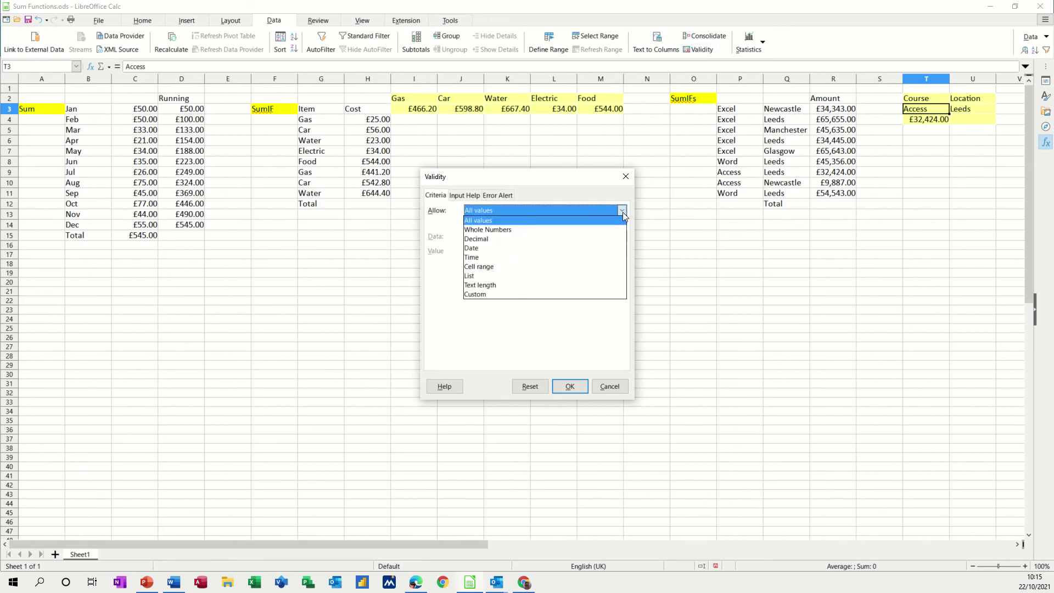
left_click(483, 276)
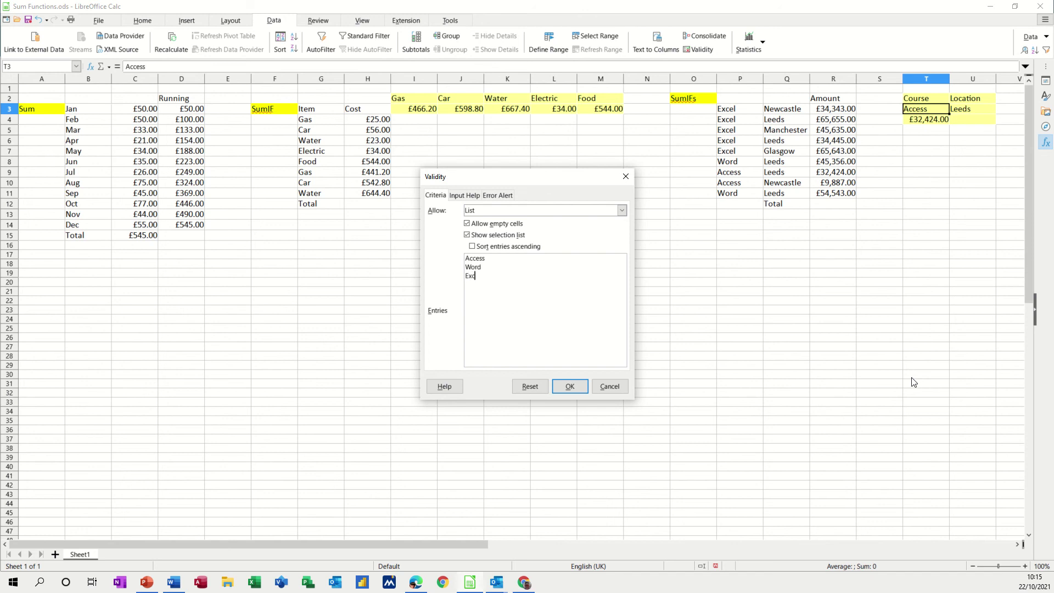
left_click(569, 387)
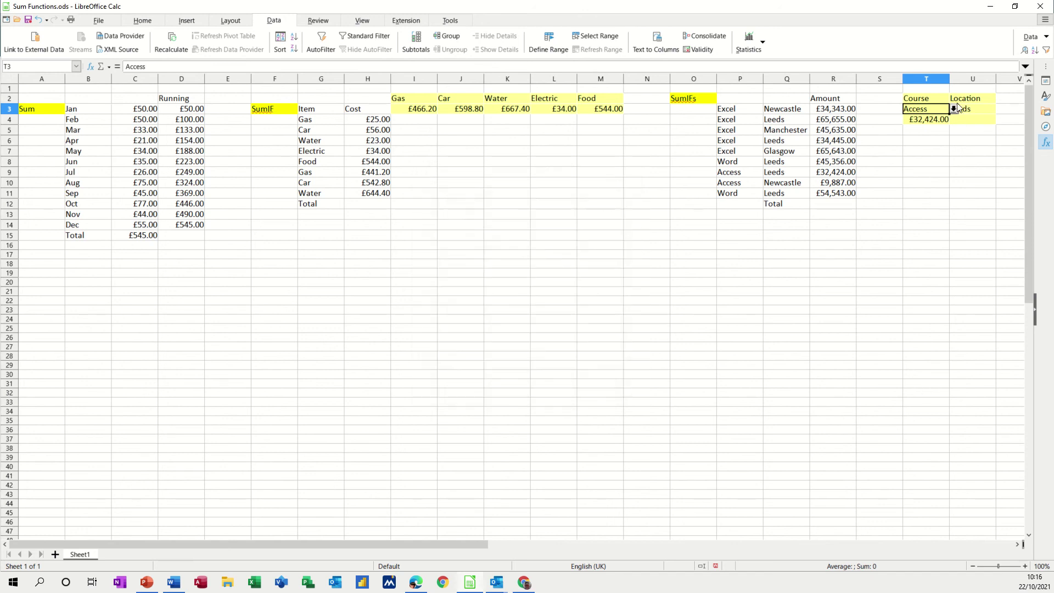
left_click(953, 110)
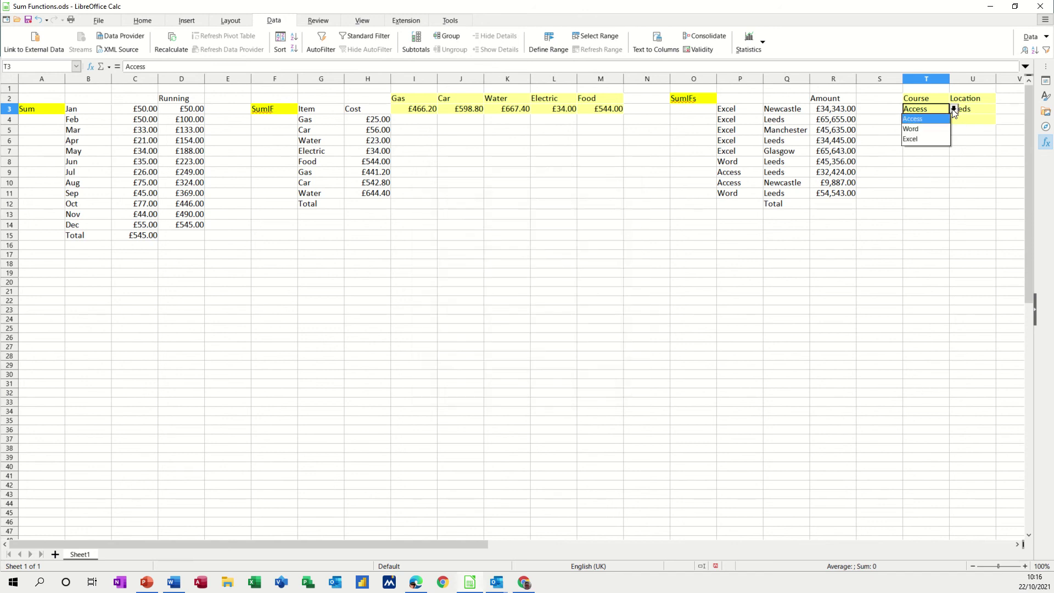
left_click(921, 128)
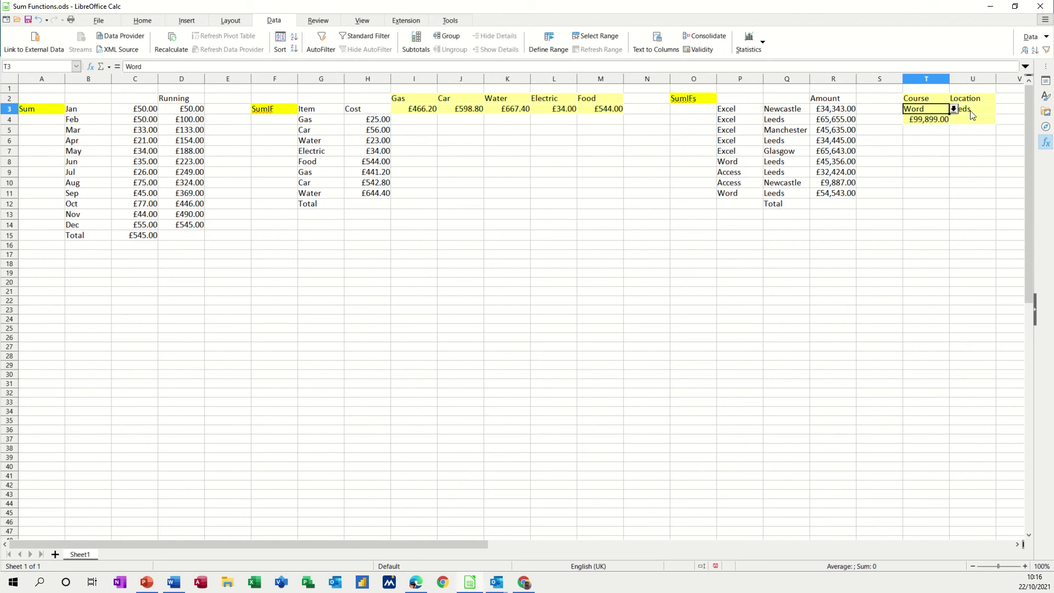
Give U3 a validity list of Newcastle, Leeds, Glasgow and Manchester, then choose Glasgow
left_click(969, 113)
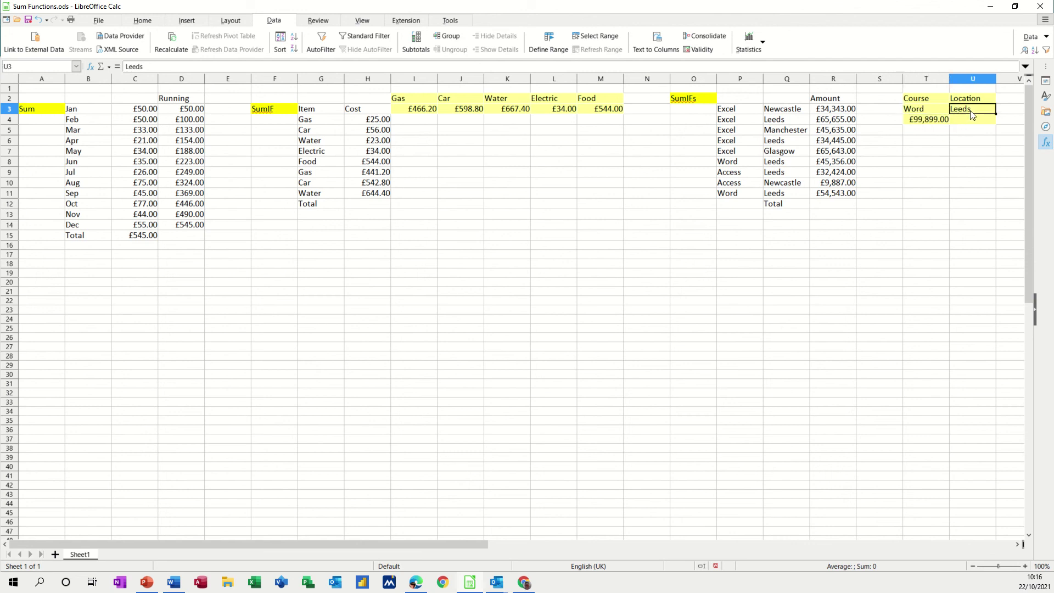
left_click(700, 50)
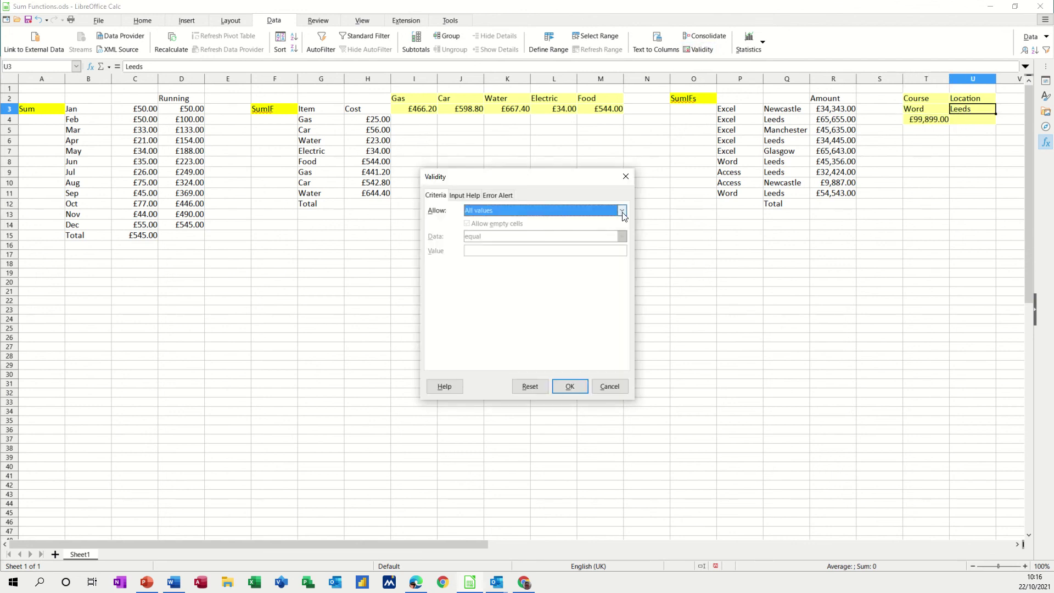
left_click(622, 212)
left_click(527, 276)
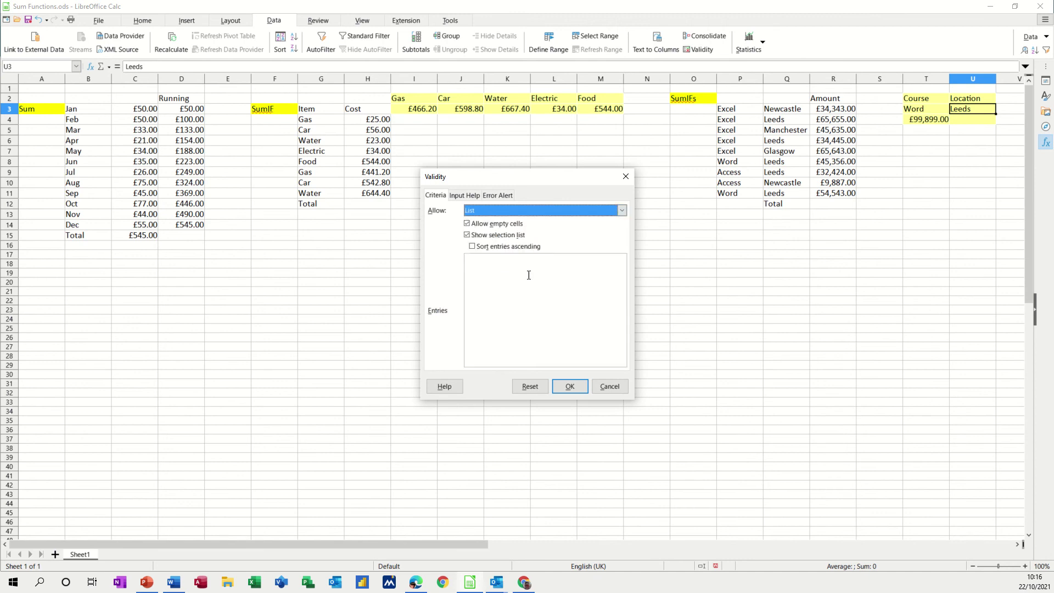
left_click(534, 279)
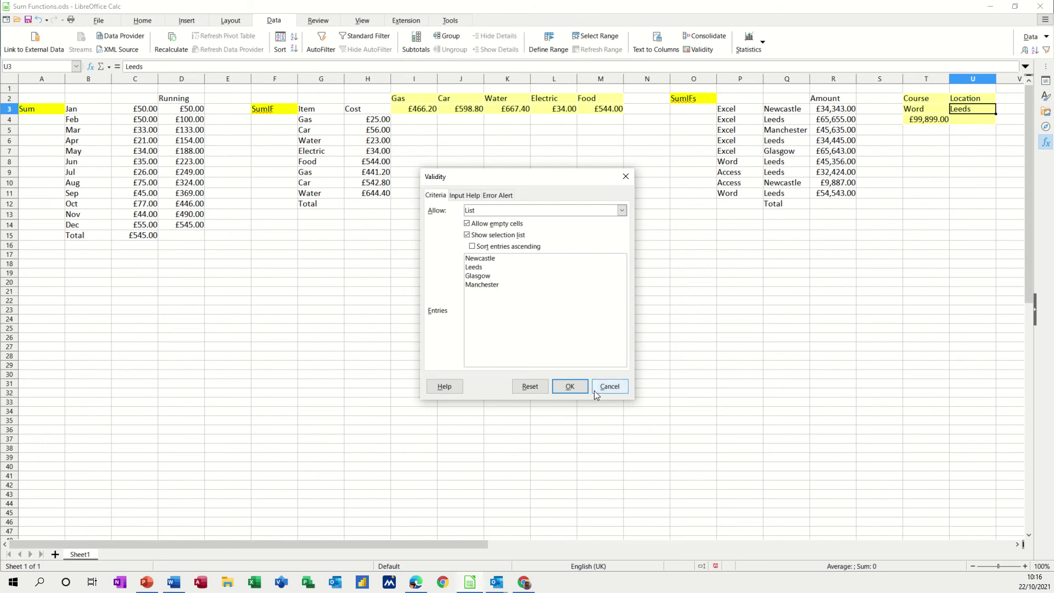
left_click(569, 387)
left_click(1000, 109)
left_click(970, 136)
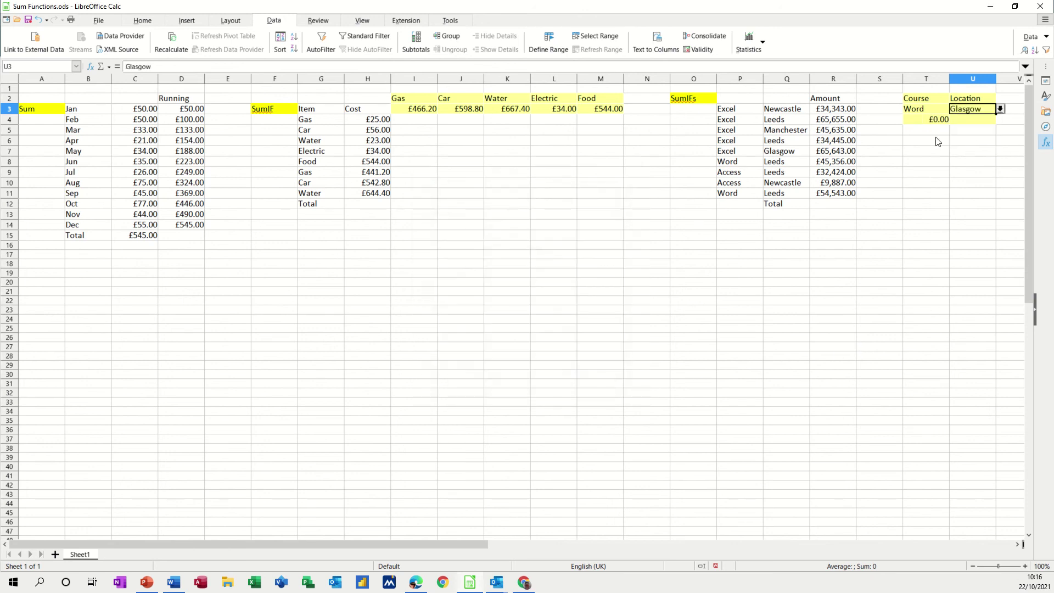
Choose Excel in T3's Course dropdown and Leeds in U3's Location dropdown
left_click(1001, 111)
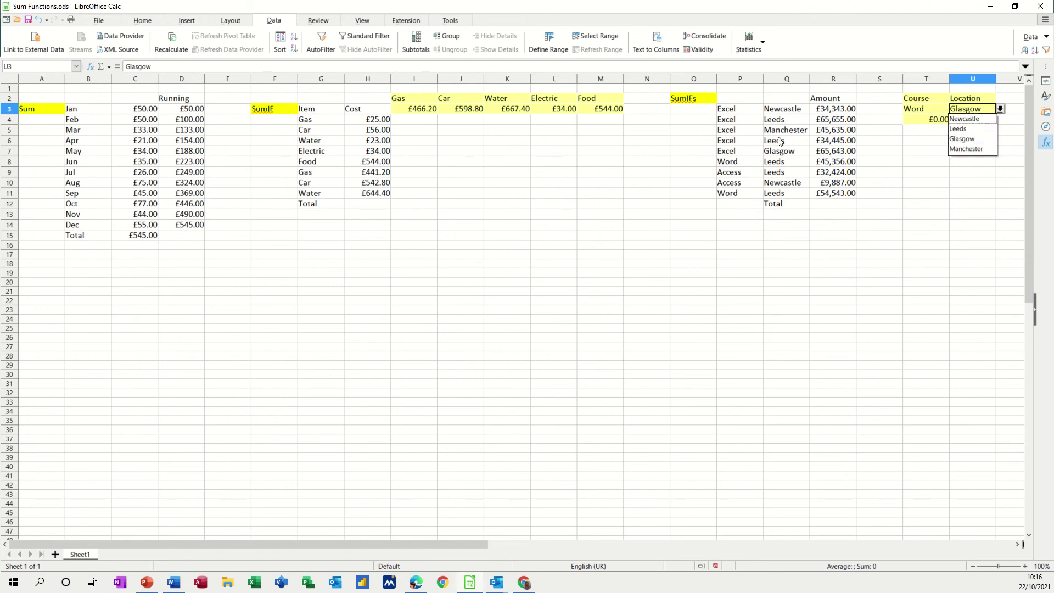
left_click(934, 113)
left_click(938, 110)
left_click(954, 109)
left_click(920, 140)
left_click(988, 112)
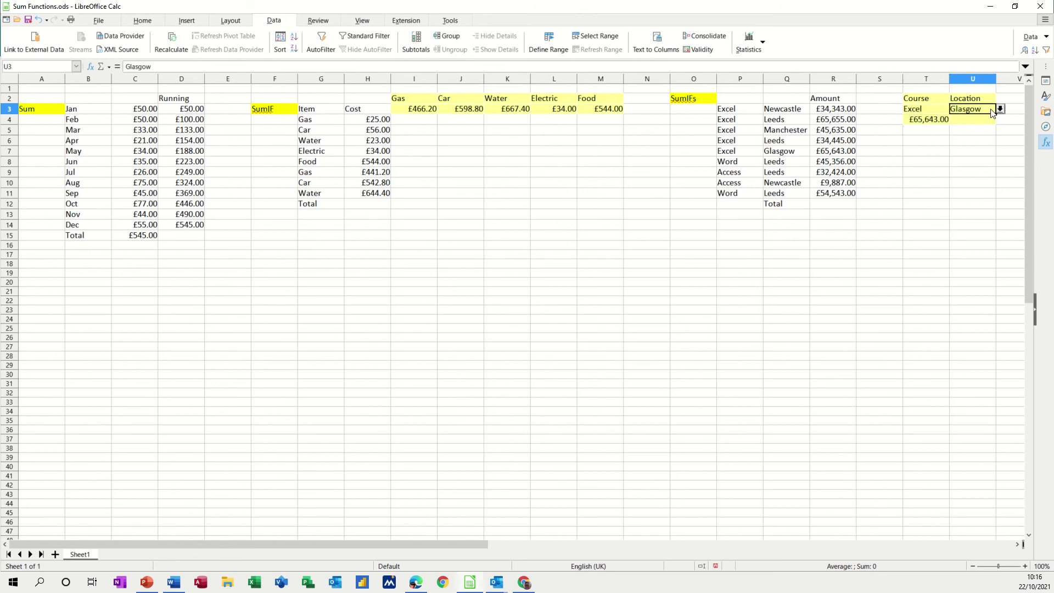
left_click(1000, 109)
left_click(983, 128)
Check T4's SUMIFS formula, now £100,100.00, and recheck the T3 and U3 selections
left_click(923, 124)
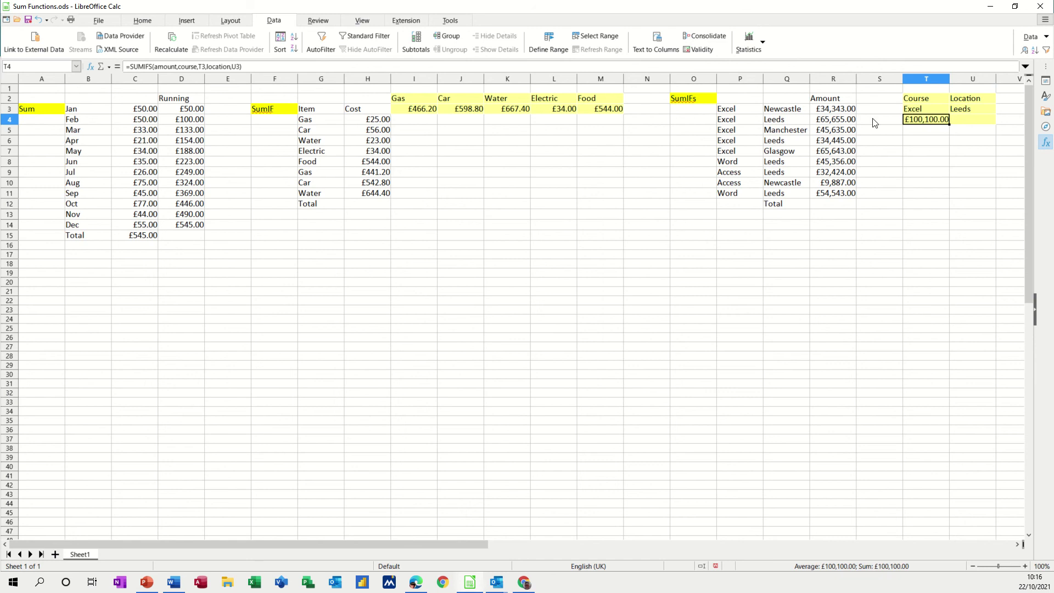
left_click(947, 110)
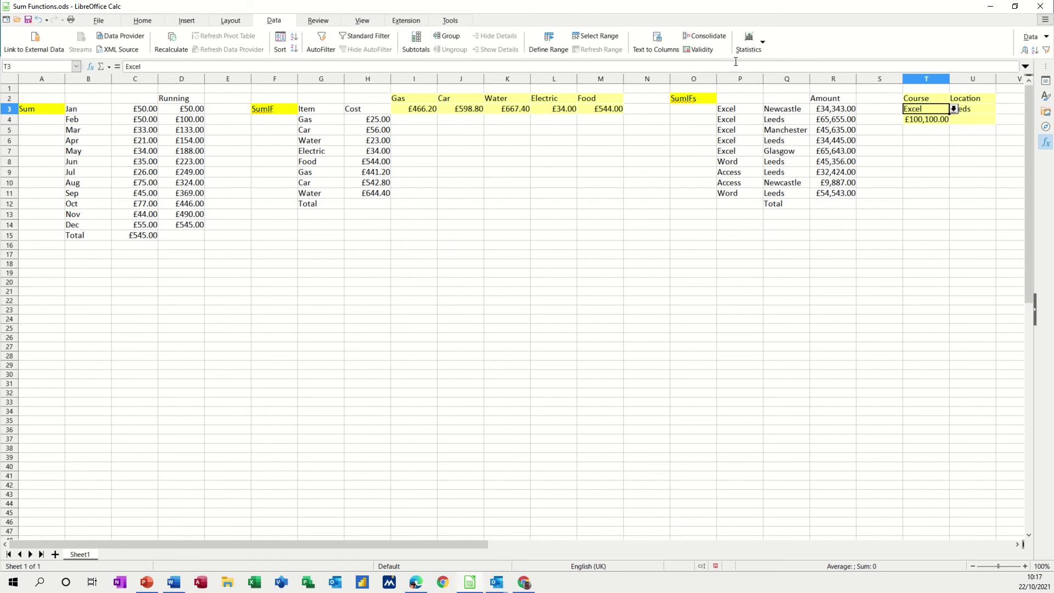
left_click(972, 114)
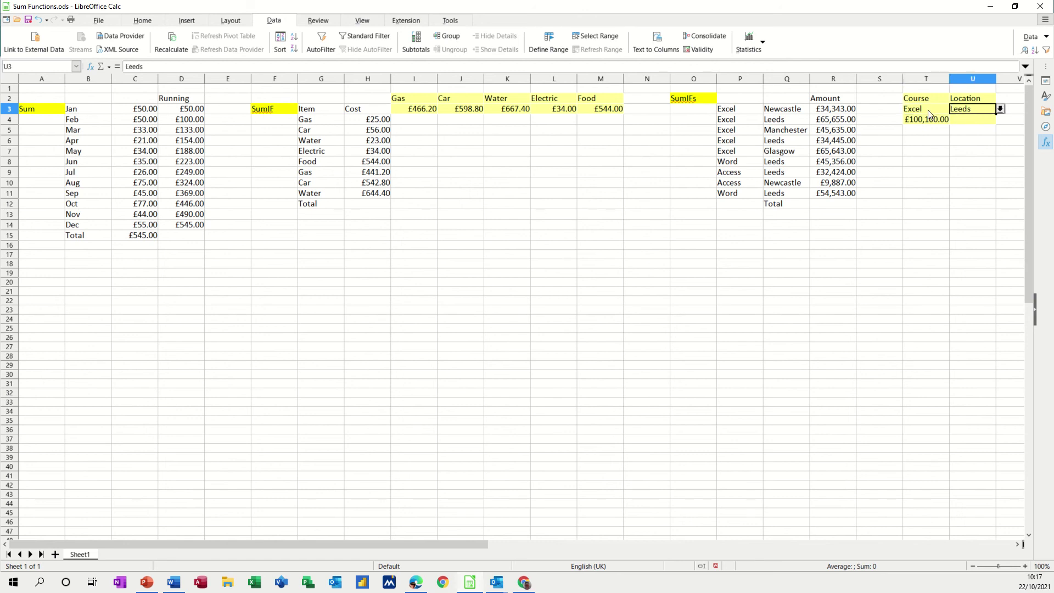
left_click(933, 113)
left_click(953, 109)
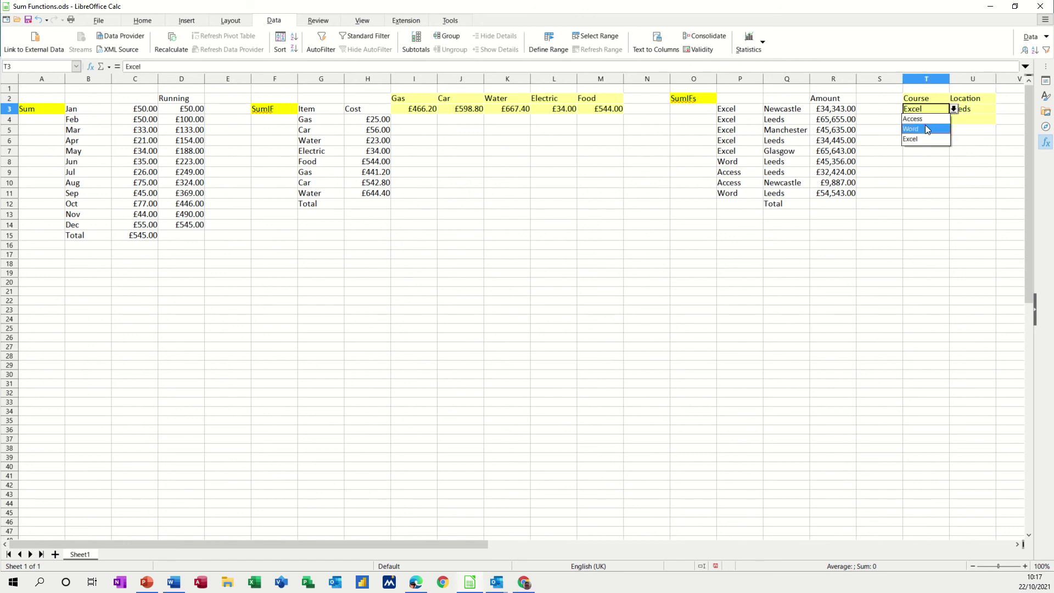
left_click(953, 109)
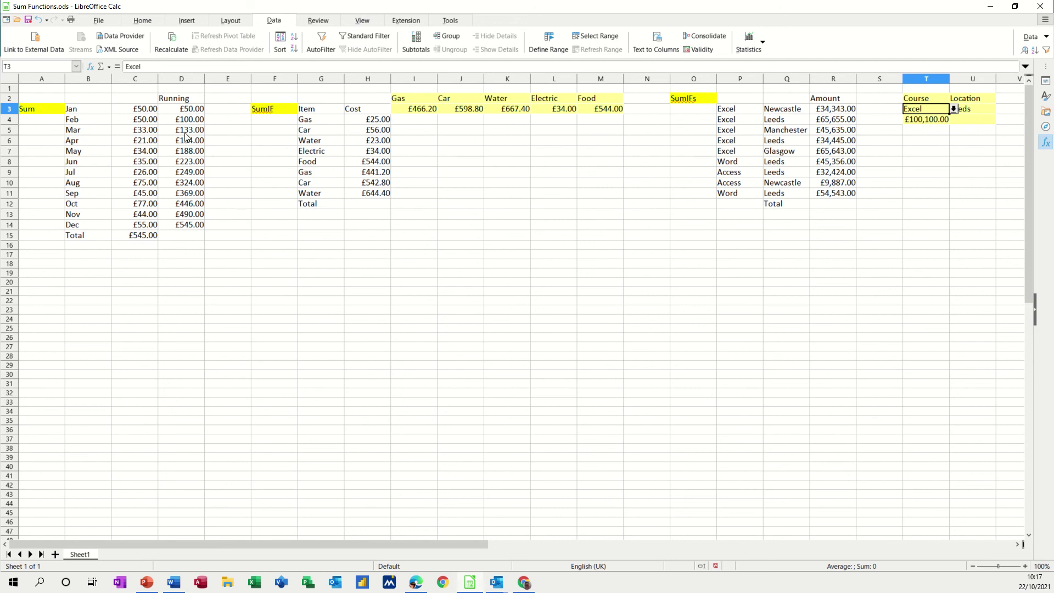
left_click(185, 110)
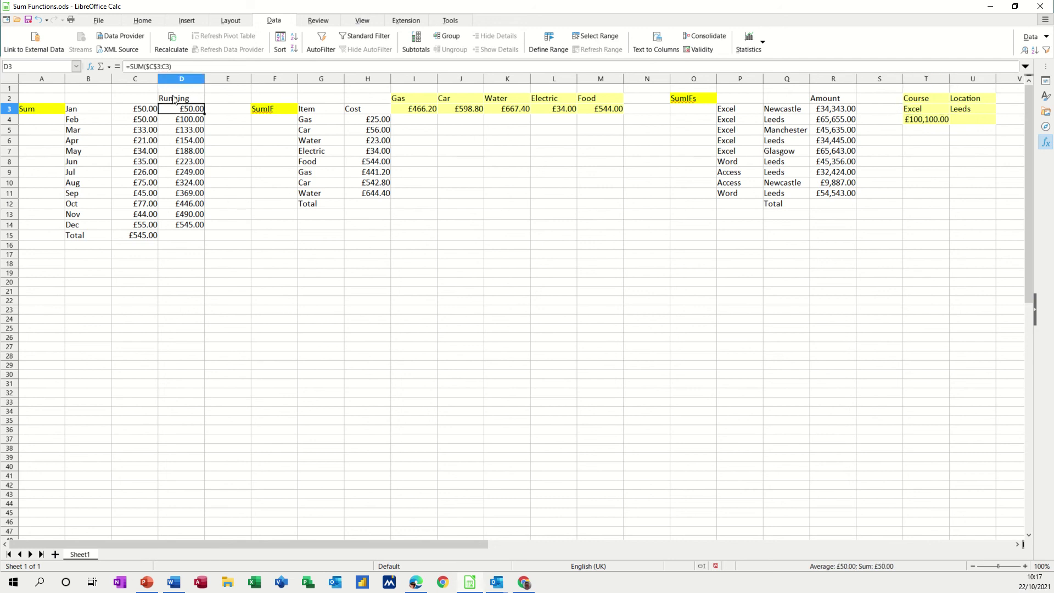